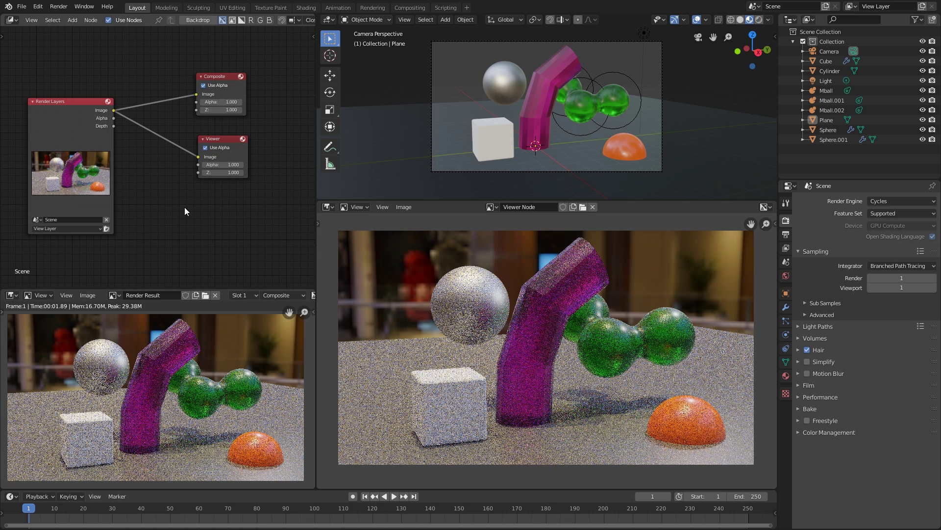
# Enable the Denoising Data and Normal passes for the view layer
pyautogui.click(786, 235)
pyautogui.click(787, 248)
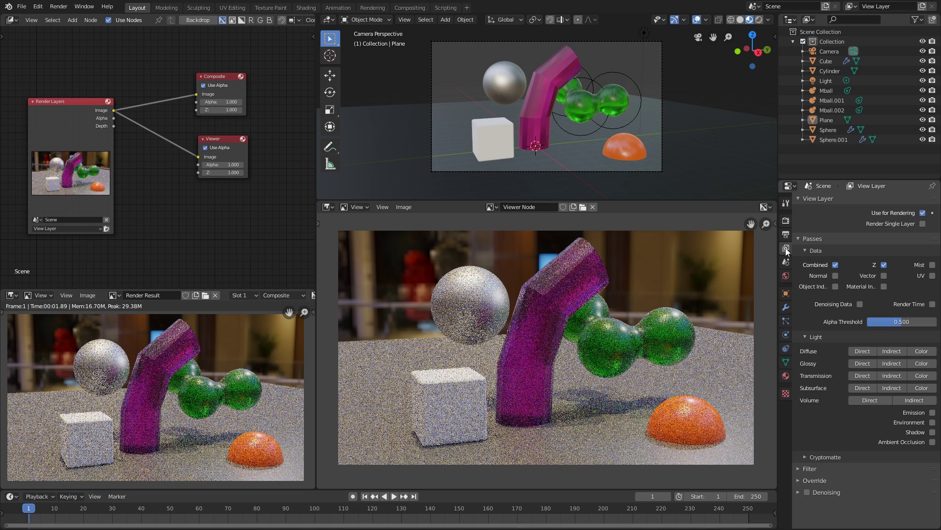
pyautogui.click(859, 305)
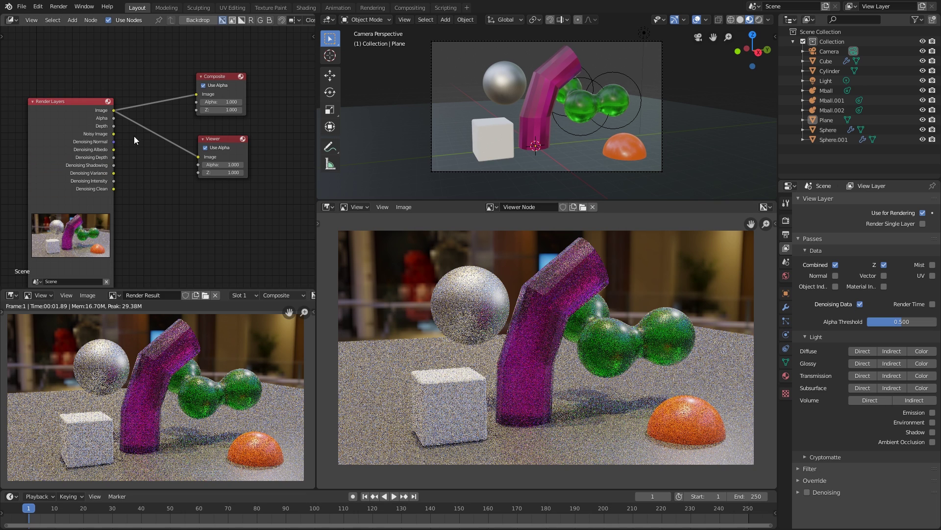
pyautogui.moveTo(149, 188); pyautogui.dragTo(156, 160, button='middle')
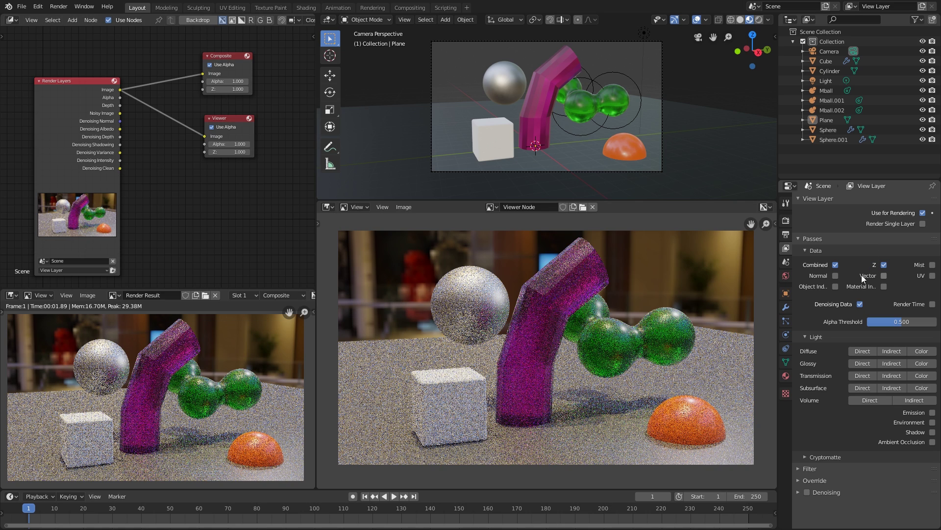
pyautogui.click(836, 277)
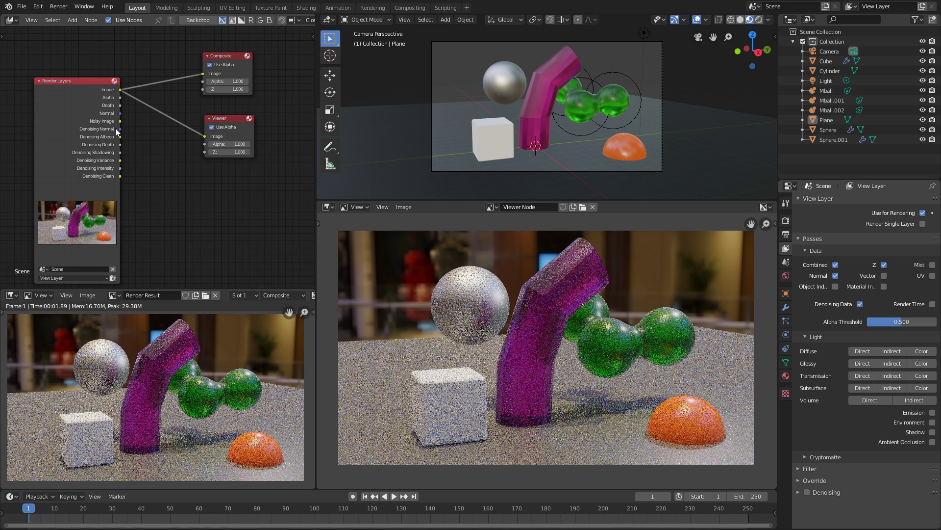
# Render the image with the enabled passes and space the Viewer and Composite nodes farther from the Render Layers node
pyautogui.press('Home')
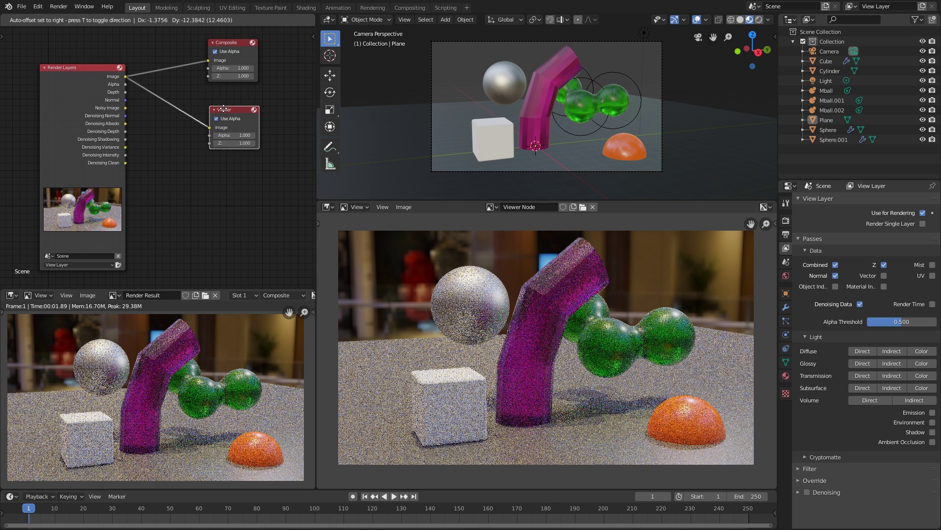
pyautogui.moveTo(223, 104); pyautogui.dragTo(222, 114)
pyautogui.moveTo(228, 48); pyautogui.dragTo(227, 63)
pyautogui.click(191, 156)
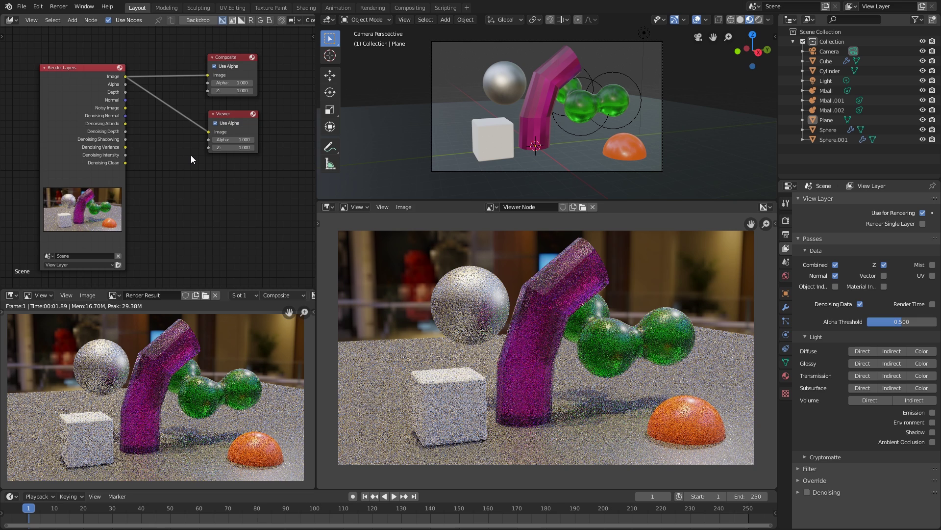
pyautogui.press('F12')
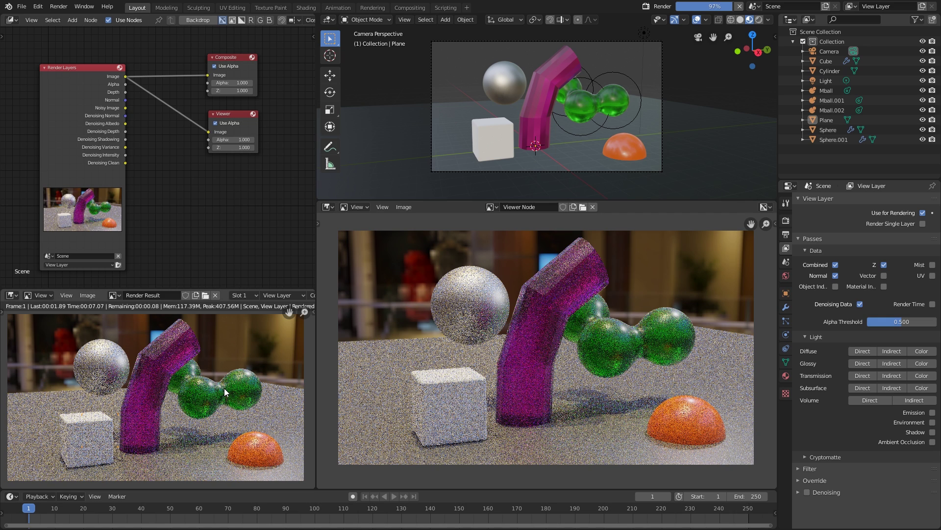
pyautogui.moveTo(216, 114); pyautogui.dragTo(237, 122)
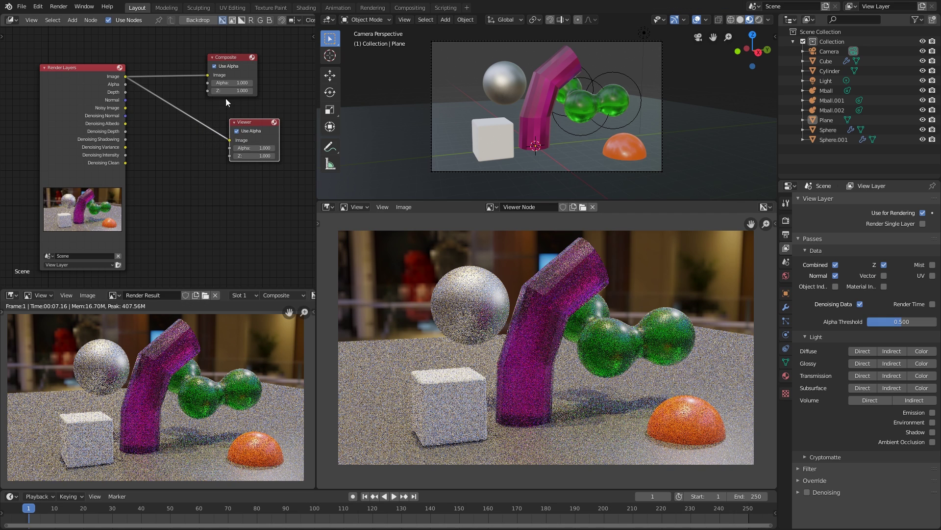
pyautogui.moveTo(230, 60); pyautogui.dragTo(251, 62)
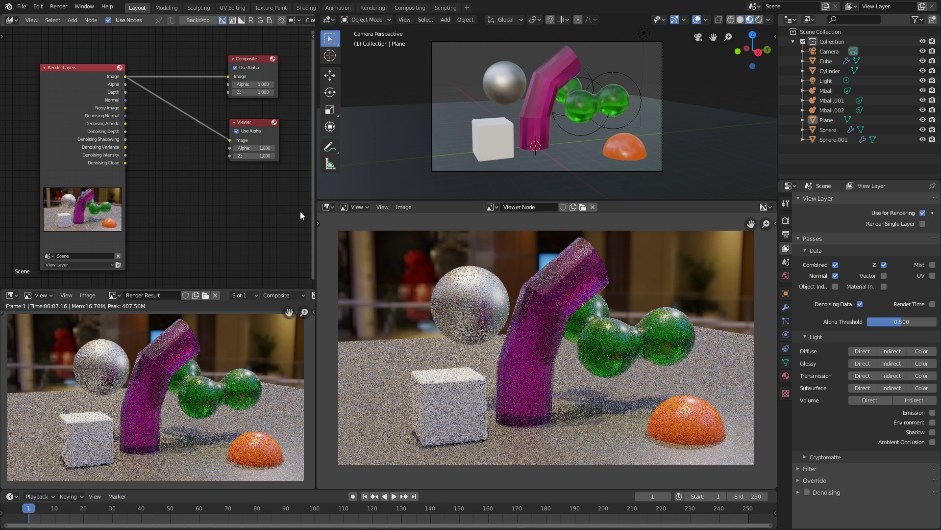
# Set the render display mode to Keep User Interface
pyautogui.click(59, 6)
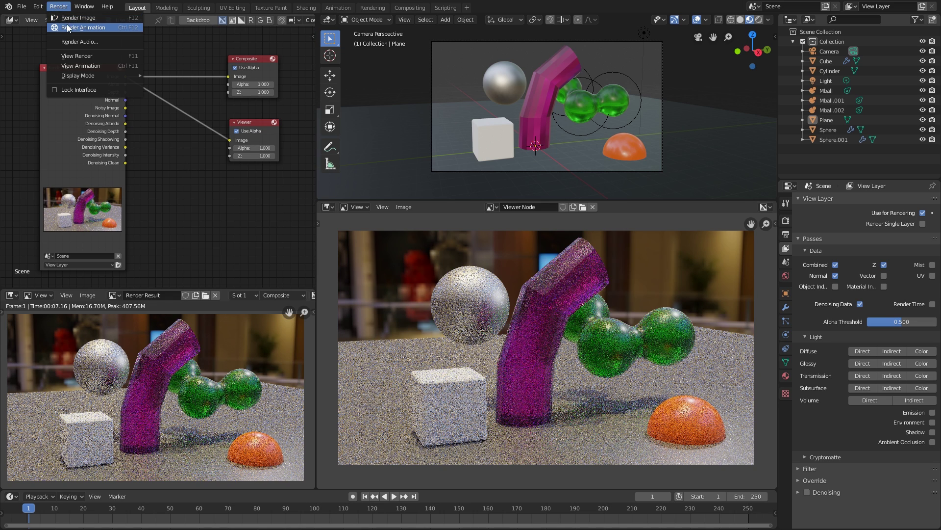
pyautogui.moveTo(87, 75)
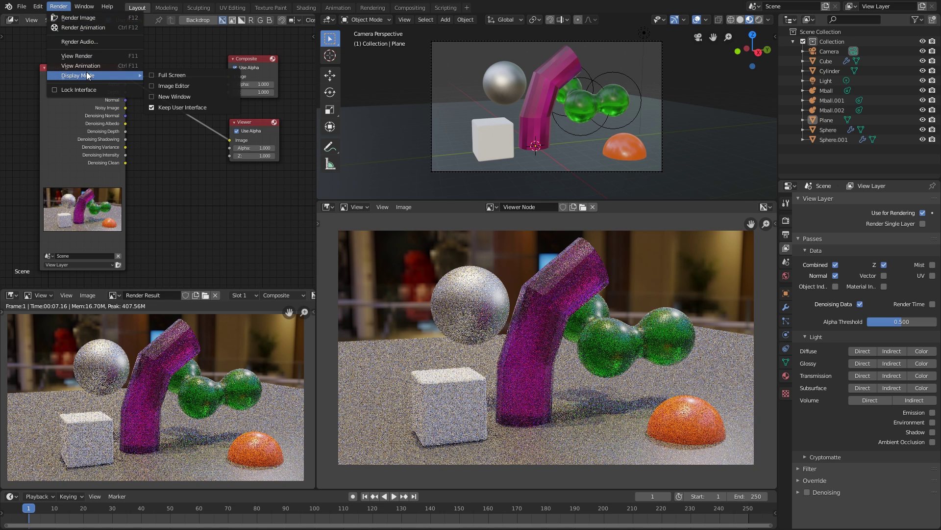
pyautogui.click(179, 105)
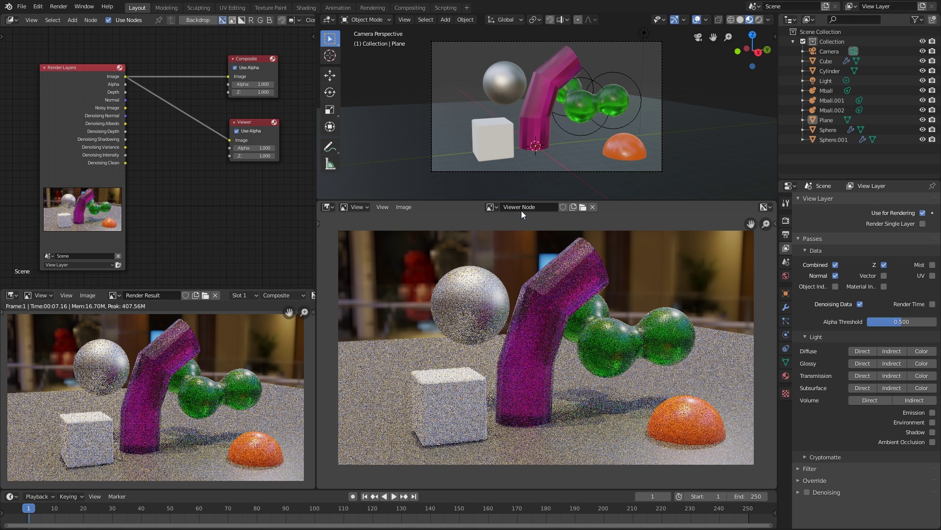
# Check the image sources of the two image editors: Viewer Node in the large one, Render Result in the small one
pyautogui.click(494, 207)
pyautogui.click(497, 207)
pyautogui.click(497, 207)
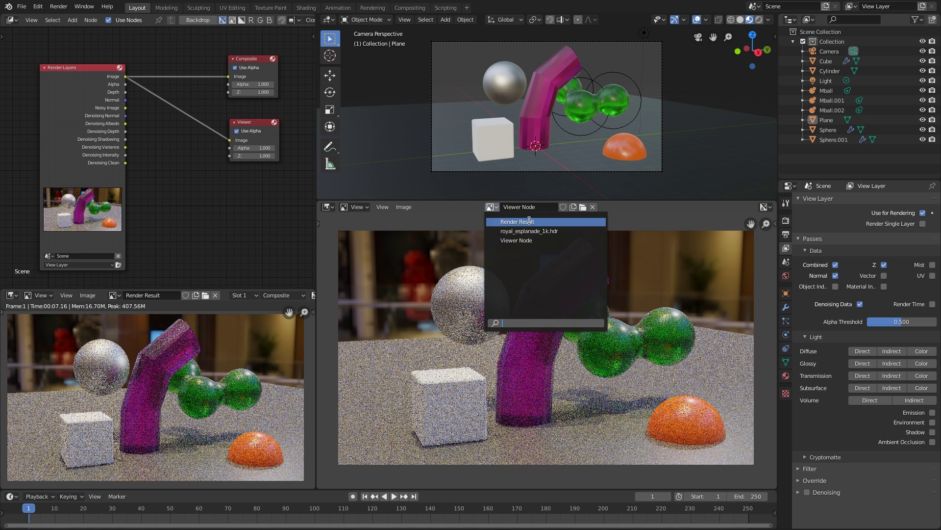
pyautogui.click(119, 293)
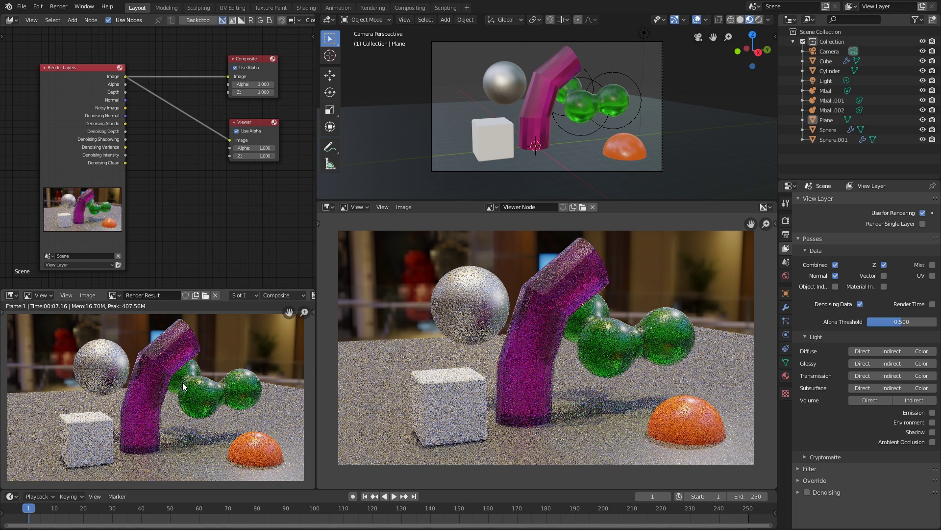
# Add a Denoise node on the link between the Render Layers image output and the Viewer node
pyautogui.moveTo(248, 122); pyautogui.dragTo(262, 123)
pyautogui.hotkey('shift', 'a')
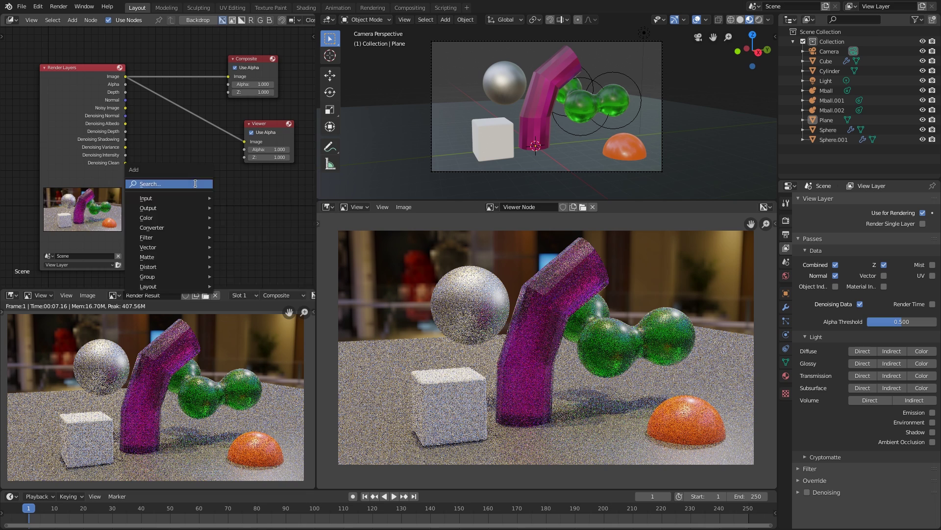
pyautogui.click(196, 184)
pyautogui.write('de')
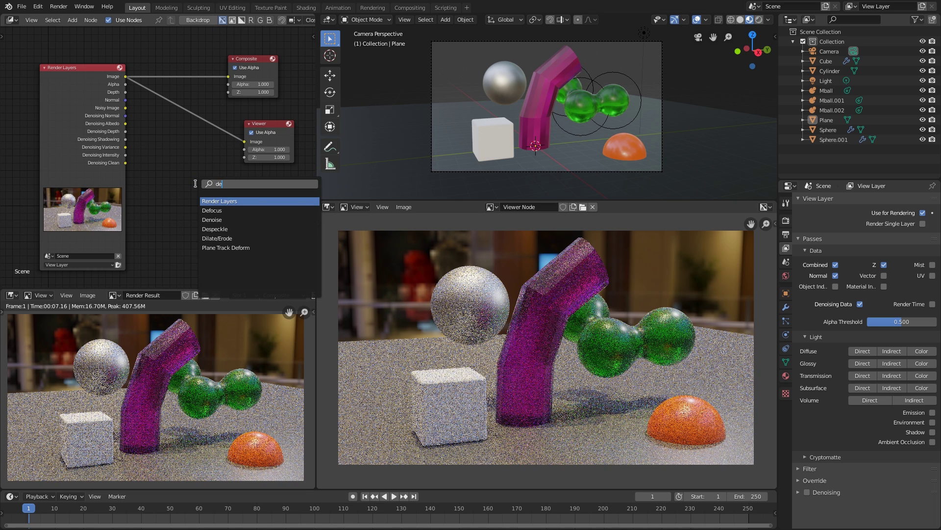
pyautogui.click(212, 219)
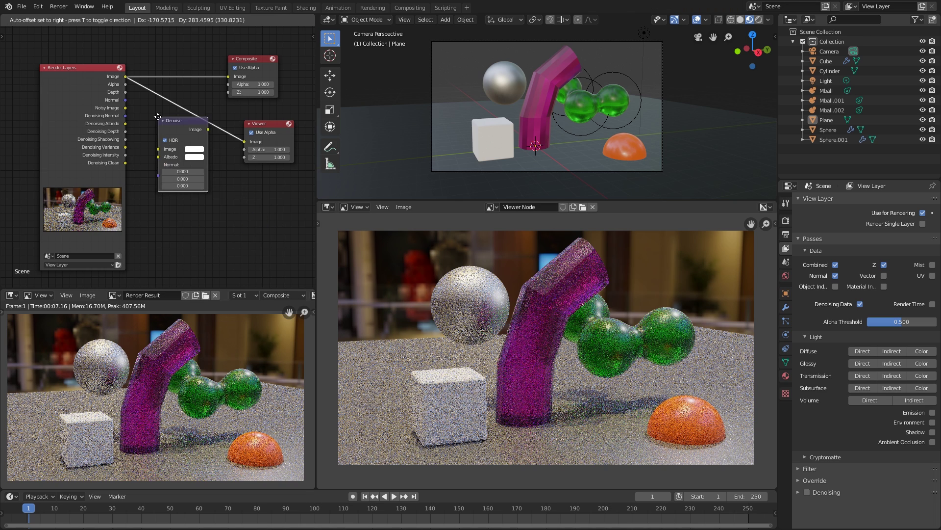
pyautogui.click(182, 115)
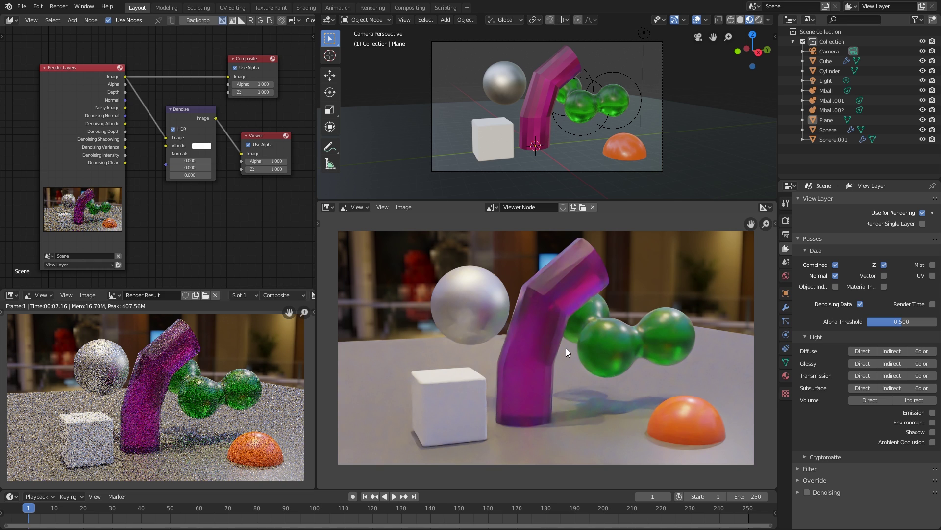
# Spread out the Denoise and Viewer nodes and connect Denoising Normal and Denoising Albedo to Denoise's Normal and Albedo inputs
pyautogui.moveTo(256, 140); pyautogui.dragTo(279, 139)
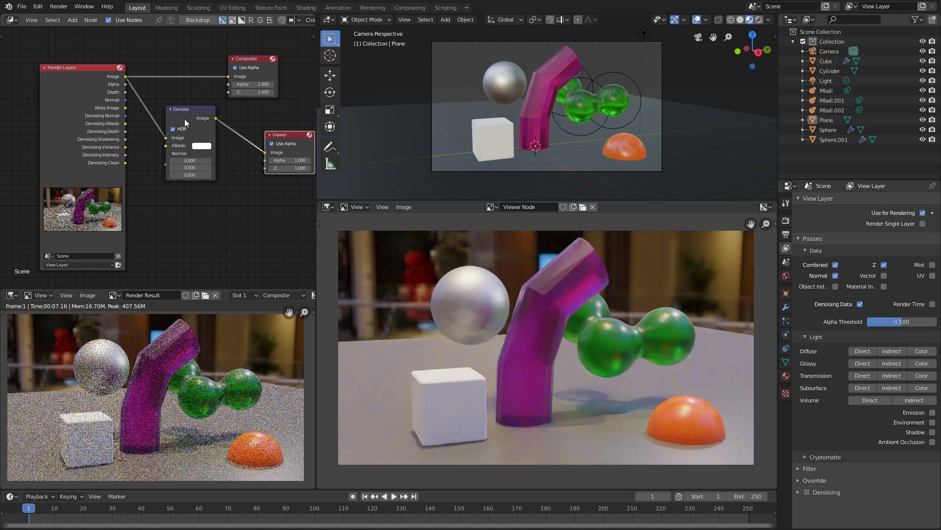
pyautogui.moveTo(188, 109); pyautogui.dragTo(213, 120)
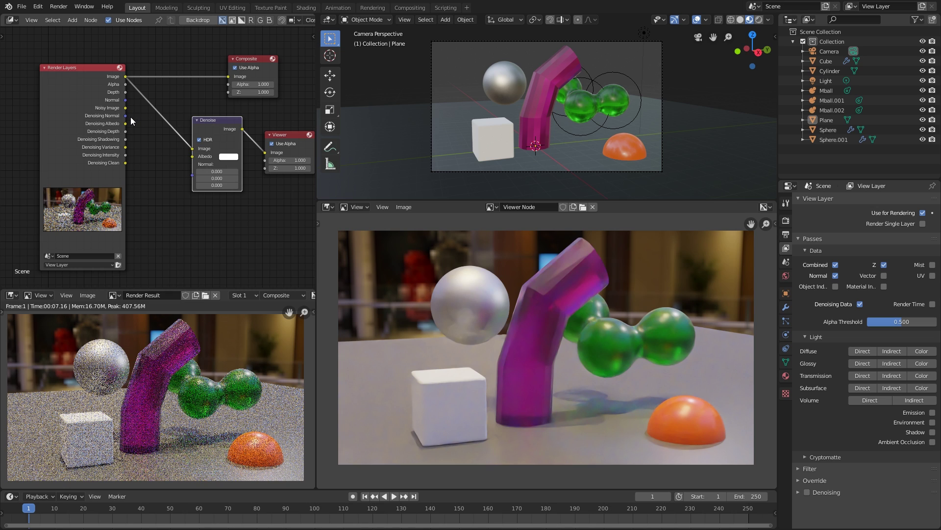
pyautogui.moveTo(126, 115); pyautogui.dragTo(190, 176)
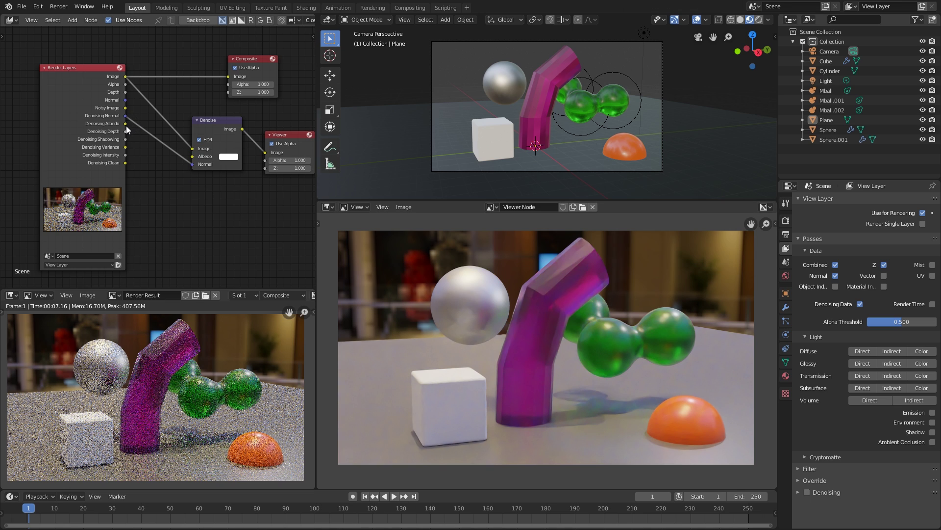
pyautogui.moveTo(126, 123); pyautogui.dragTo(192, 156)
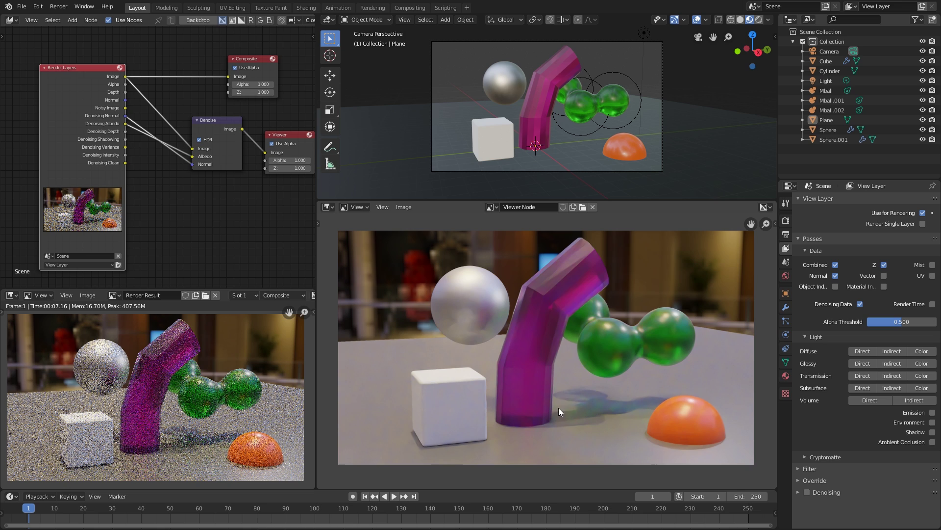
# Review the output dimensions and examine the denoised purple tube and green spheres up close
pyautogui.click(786, 234)
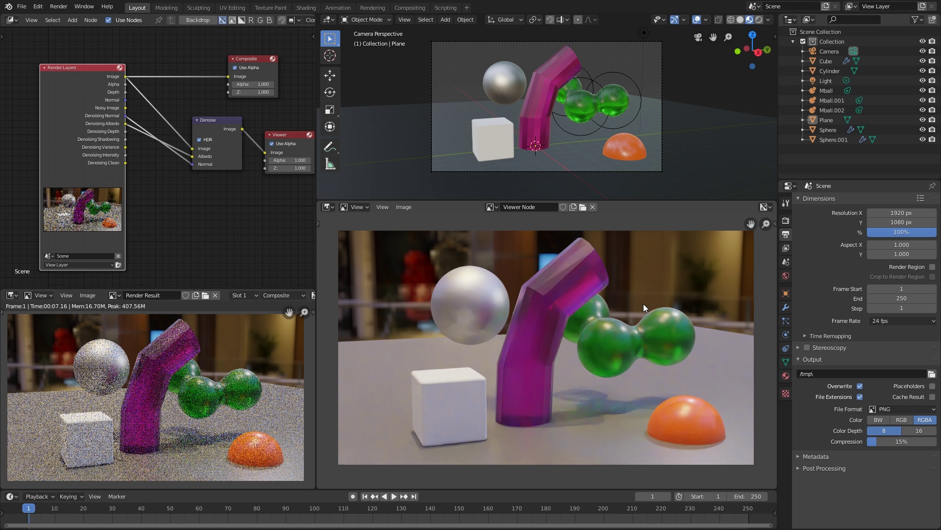
pyautogui.moveTo(254, 210); pyautogui.dragTo(242, 211, button='middle')
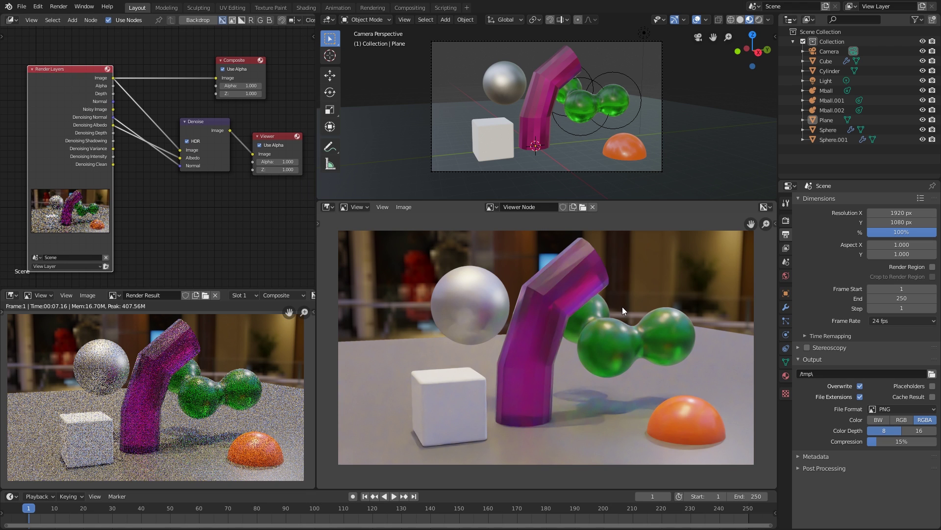
pyautogui.scroll(5, 622, 307)
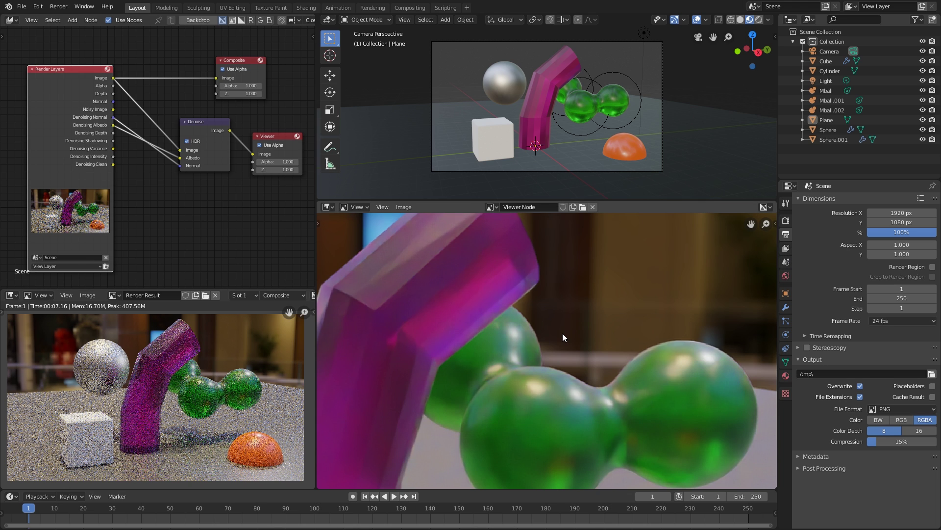
pyautogui.scroll(2, 563, 333)
pyautogui.keyDown('ctrl'); pyautogui.moveTo(563, 334); pyautogui.dragTo(552, 369, button='middle'); pyautogui.keyUp('ctrl')
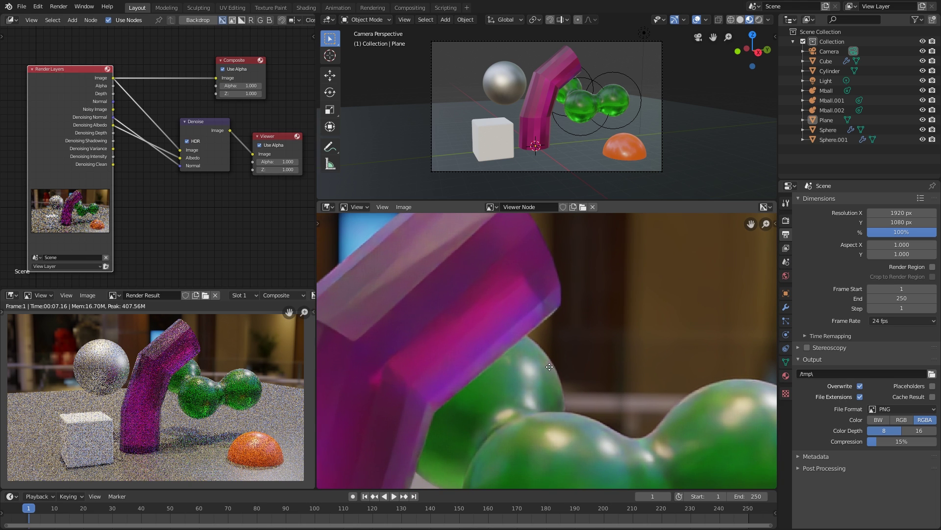
# Connect the Denoising Normal pass directly to the Viewer node and examine it across the tube and spheres
pyautogui.click(787, 248)
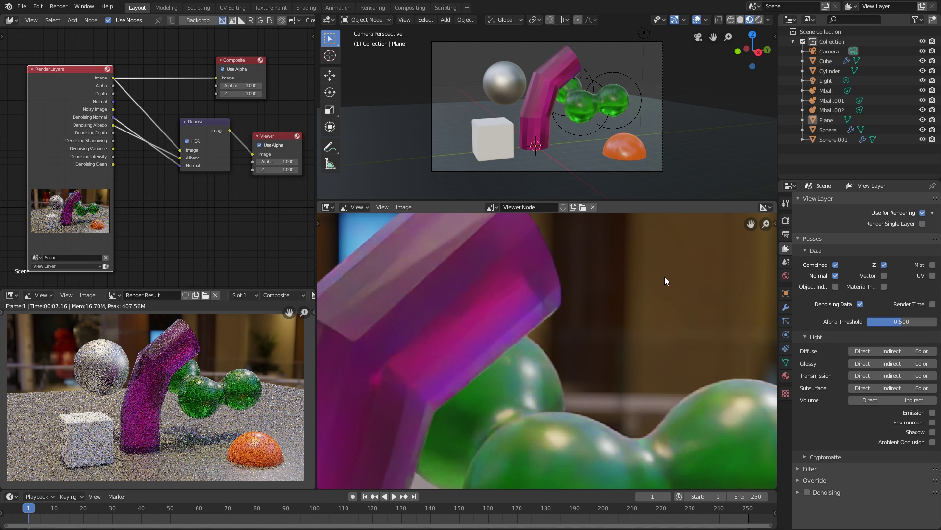
pyautogui.click(835, 275)
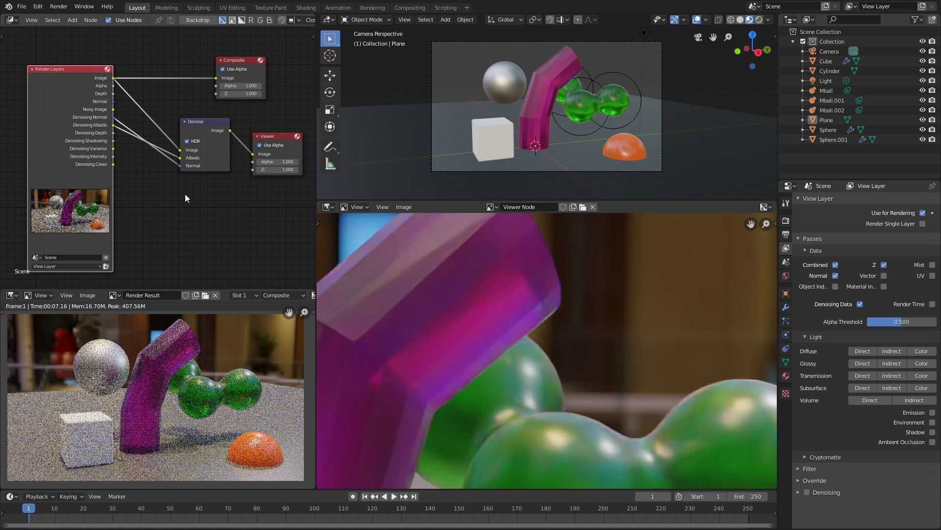
pyautogui.moveTo(185, 193); pyautogui.dragTo(167, 205, button='middle')
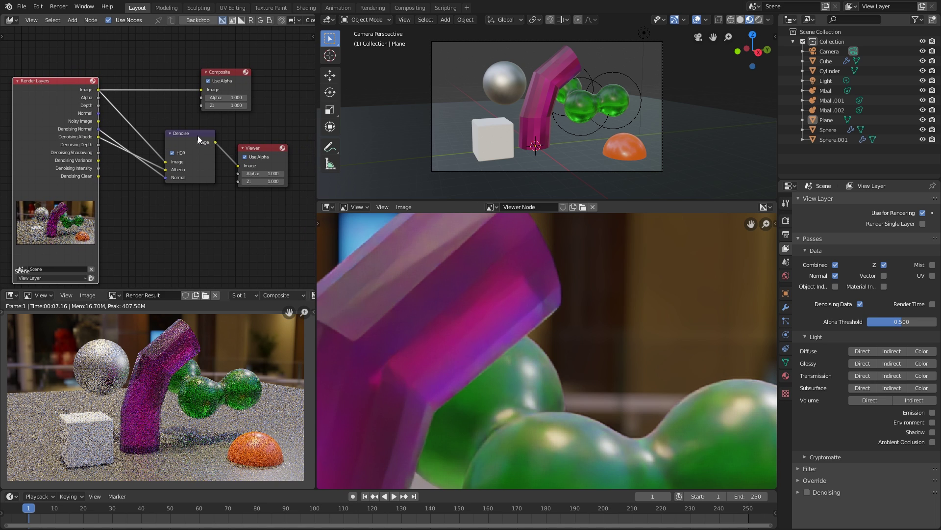
pyautogui.moveTo(198, 135); pyautogui.dragTo(254, 127)
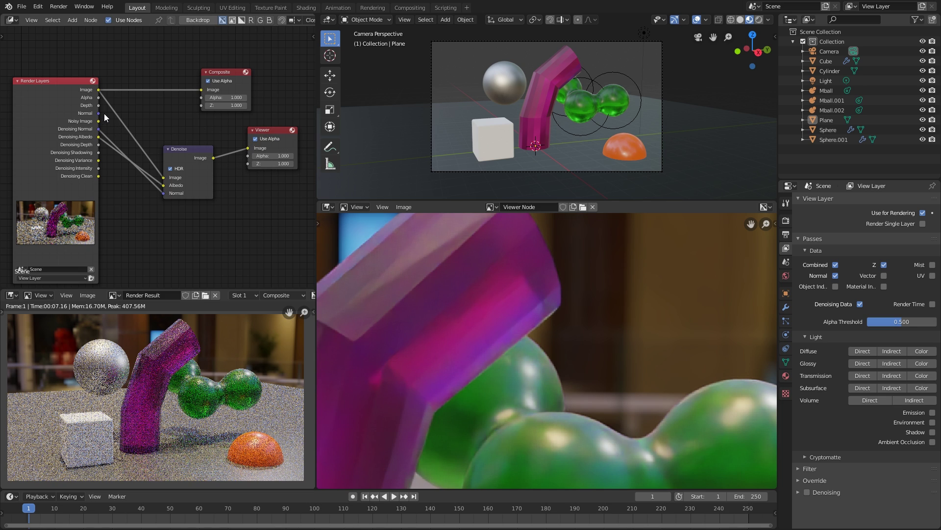
pyautogui.moveTo(100, 129); pyautogui.dragTo(248, 148)
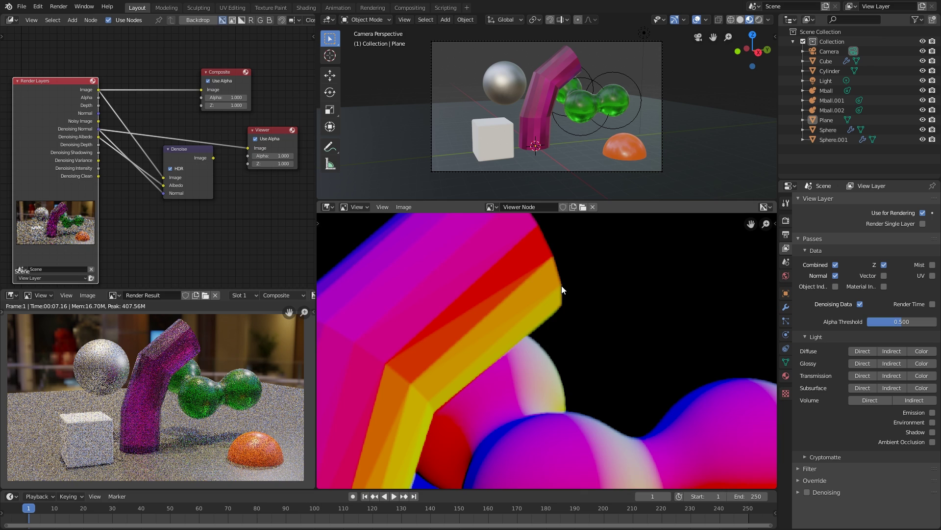
pyautogui.scroll(-2, 557, 272)
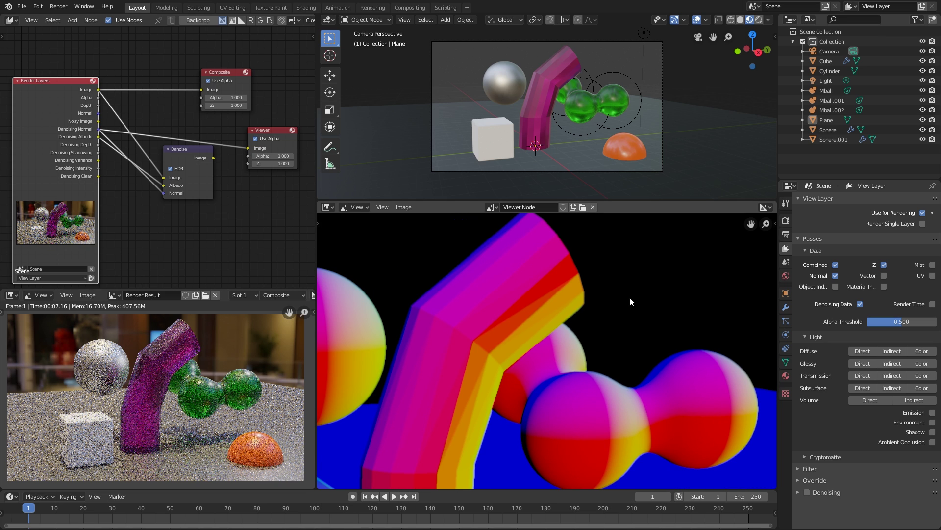
pyautogui.moveTo(630, 297); pyautogui.dragTo(564, 237, button='middle')
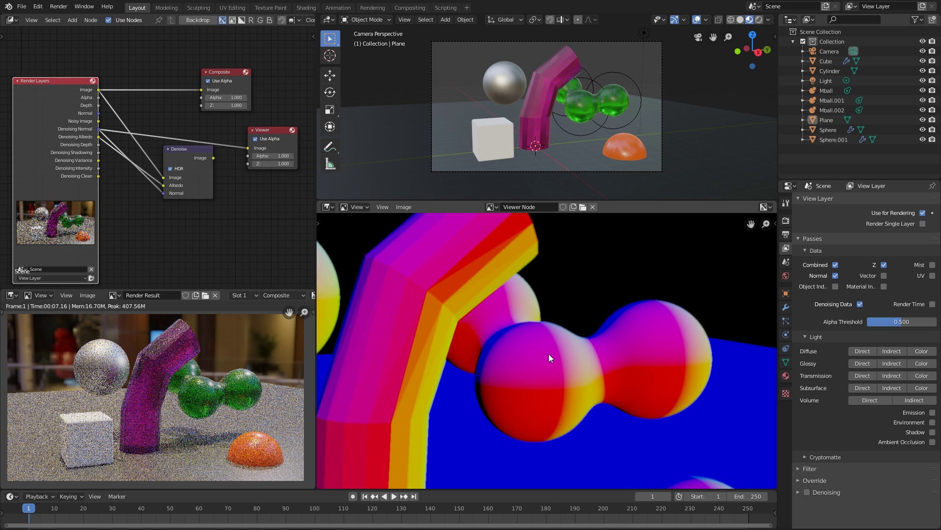
pyautogui.moveTo(412, 254); pyautogui.dragTo(542, 327, button='middle')
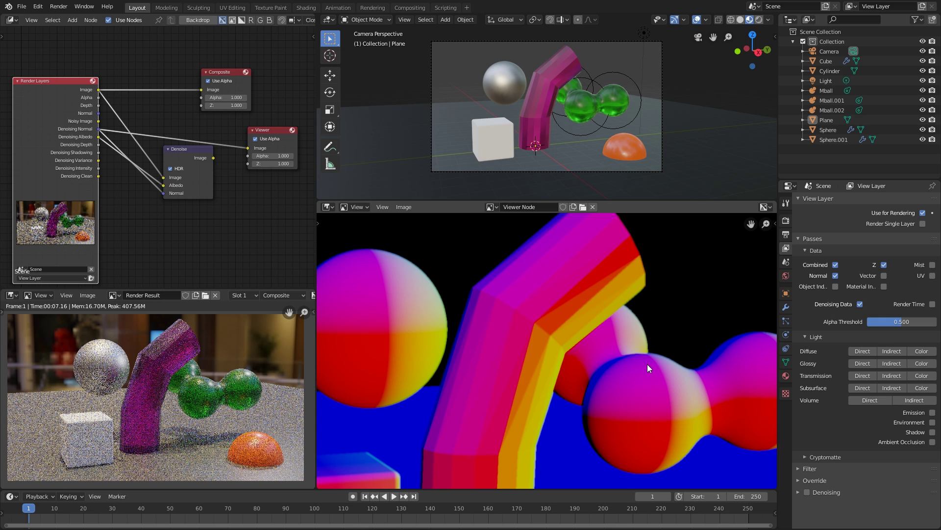
pyautogui.moveTo(648, 364); pyautogui.dragTo(579, 362, button='middle')
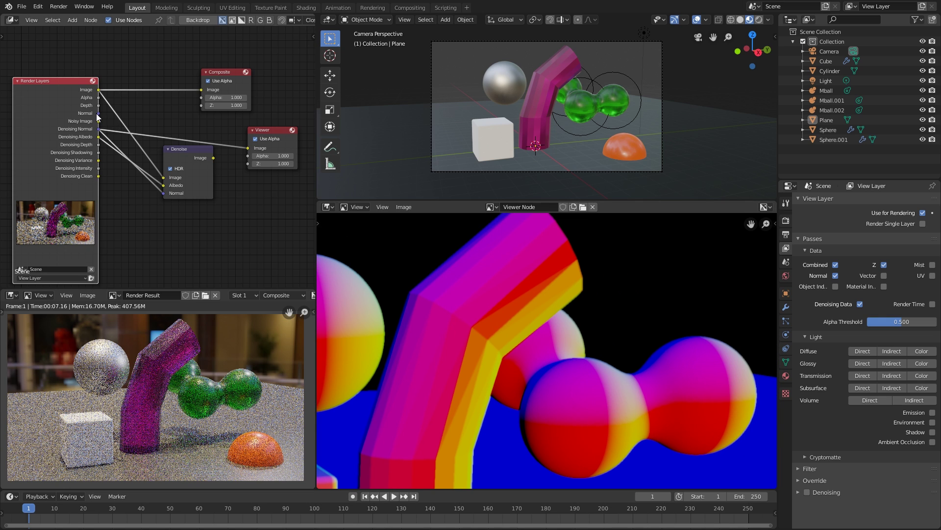
# Connect the Normal pass directly to the Viewer node and examine it up close around the tube and spheres
pyautogui.moveTo(99, 112); pyautogui.dragTo(248, 148)
pyautogui.scroll(3, 532, 268)
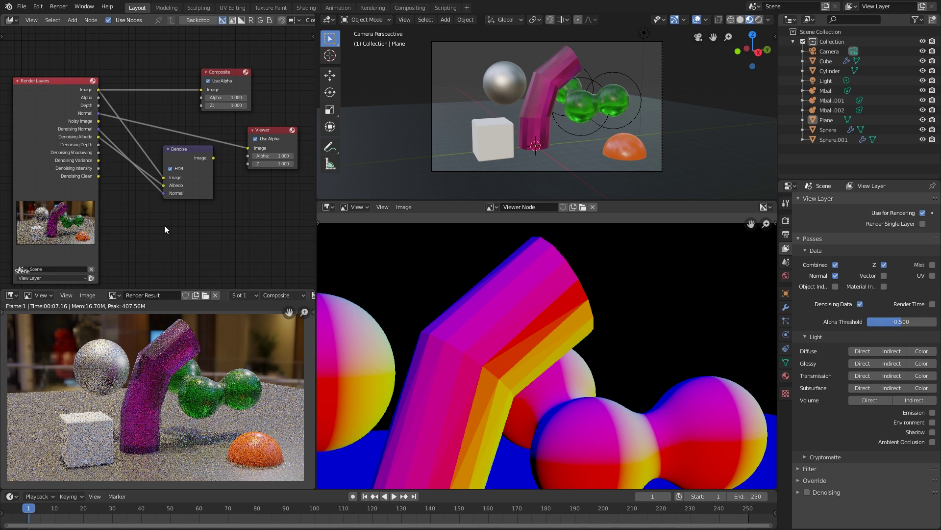
pyautogui.scroll(4, 649, 402)
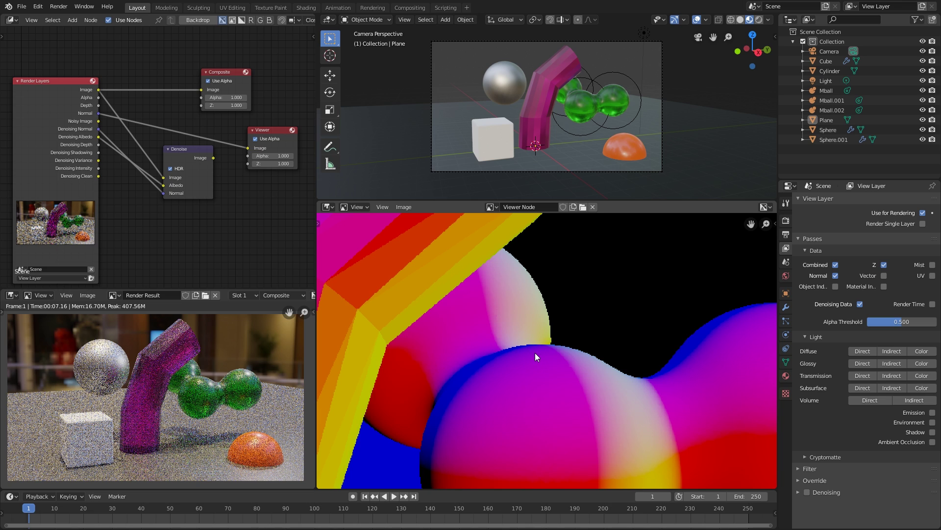
pyautogui.moveTo(535, 352)
pyautogui.keyDown('ctrl'); pyautogui.mouseDown(button='middle')
pyautogui.moveTo(540, 359)
pyautogui.moveTo(544, 346)
pyautogui.moveTo(534, 341)
pyautogui.moveTo(529, 350)
pyautogui.mouseUp(button='middle'); pyautogui.keyUp('ctrl')
# Nudge the Viewer node, reconnect the Denoise output to it, and inspect the denoised edges of the purple tube and green spheres
pyautogui.moveTo(262, 132); pyautogui.dragTo(265, 131)
pyautogui.moveTo(213, 157); pyautogui.dragTo(251, 147)
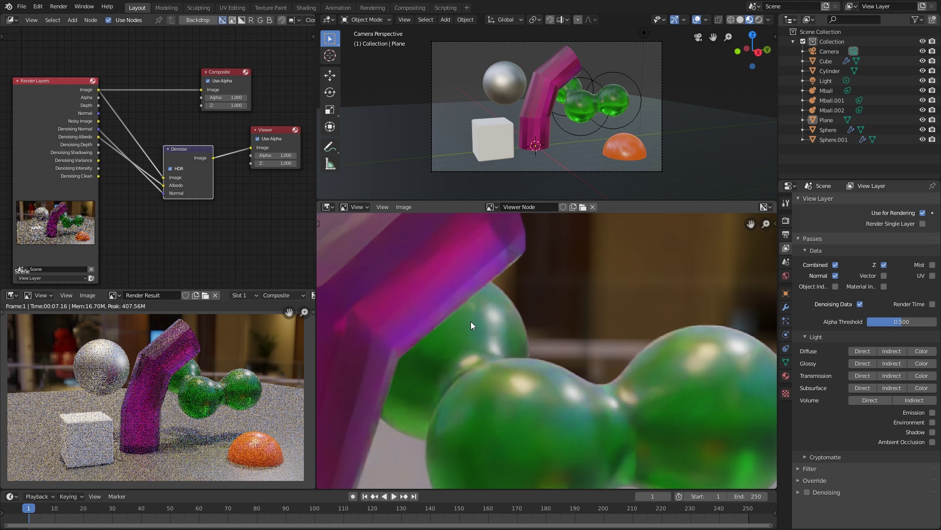
pyautogui.scroll(4, 463, 325)
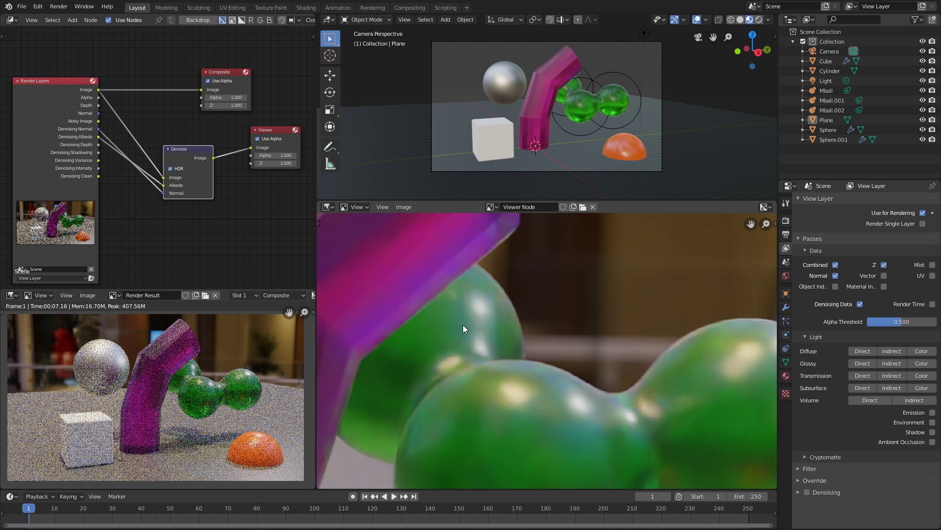
pyautogui.scroll(2, 495, 331)
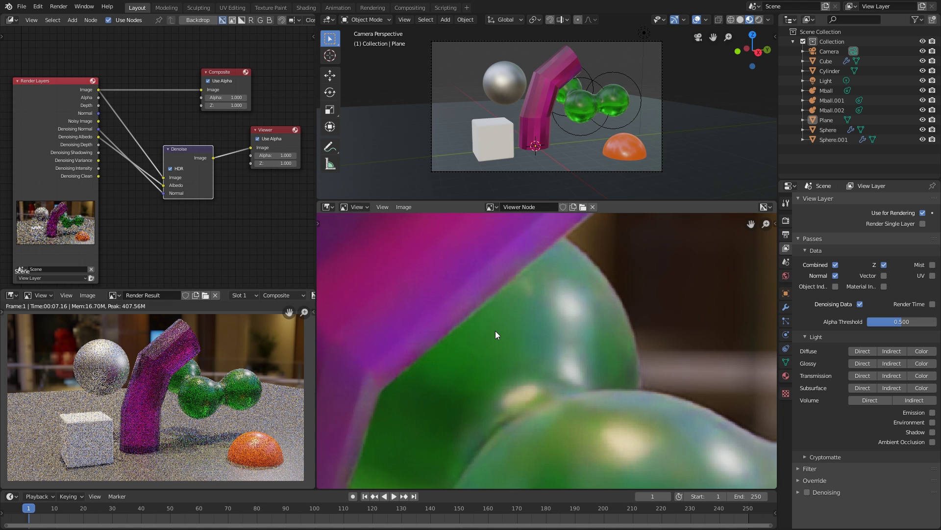
pyautogui.scroll(-2, 526, 274)
pyautogui.scroll(3, 529, 323)
pyautogui.scroll(2, 529, 324)
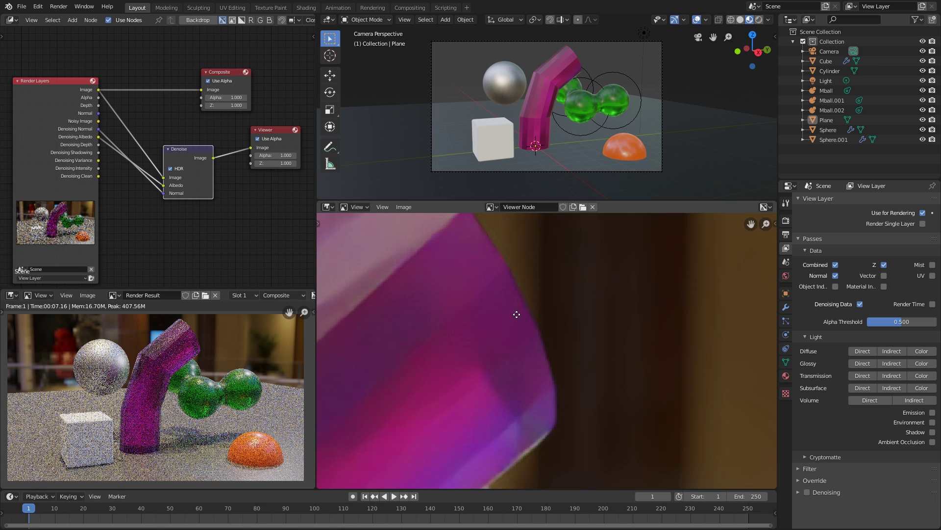
pyautogui.scroll(1, 431, 265)
pyautogui.scroll(1, 490, 307)
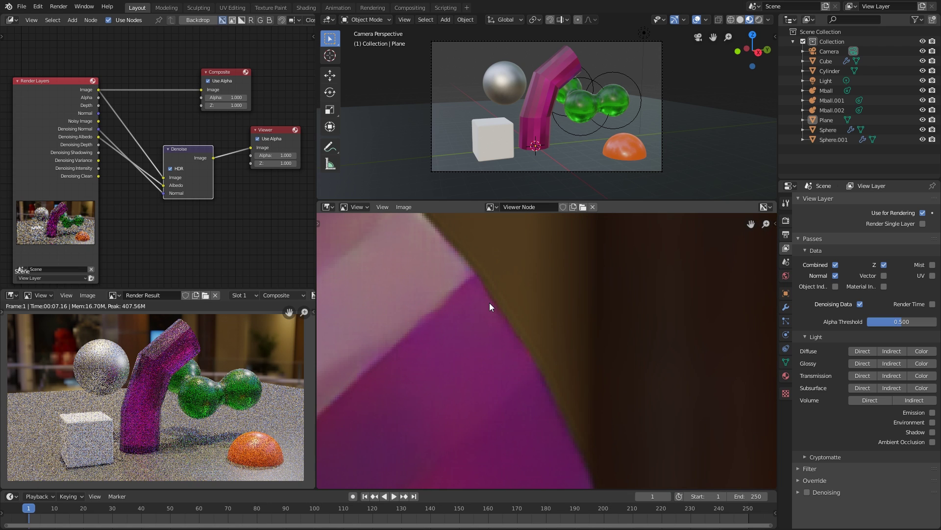
pyautogui.scroll(1, 491, 307)
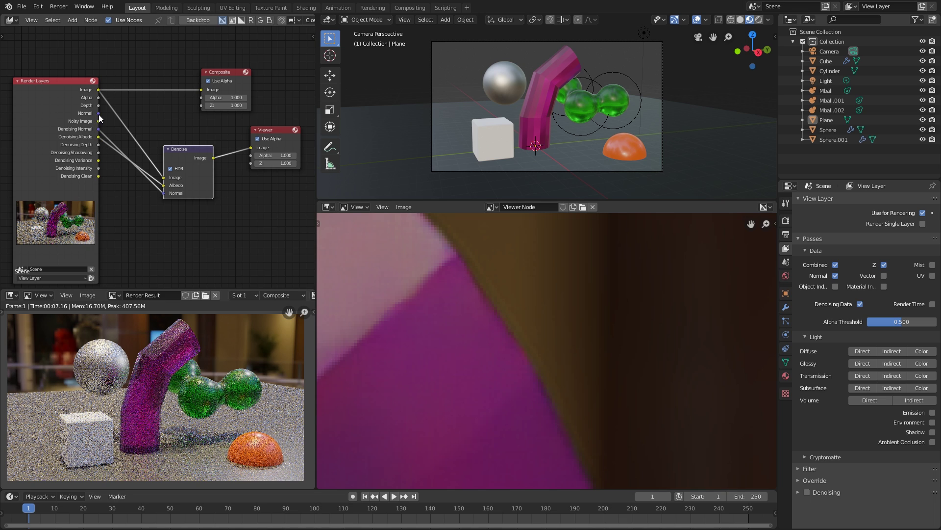
# Connect the Normal pass to the Denoise node's Normal input in place of Denoising Normal and inspect the denoised image
pyautogui.moveTo(99, 114); pyautogui.dragTo(163, 193)
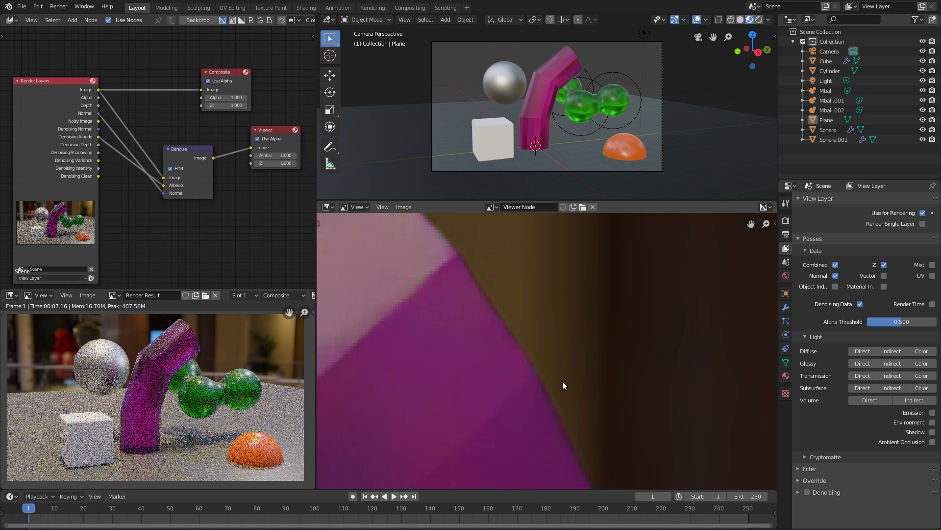
pyautogui.scroll(5, 542, 337)
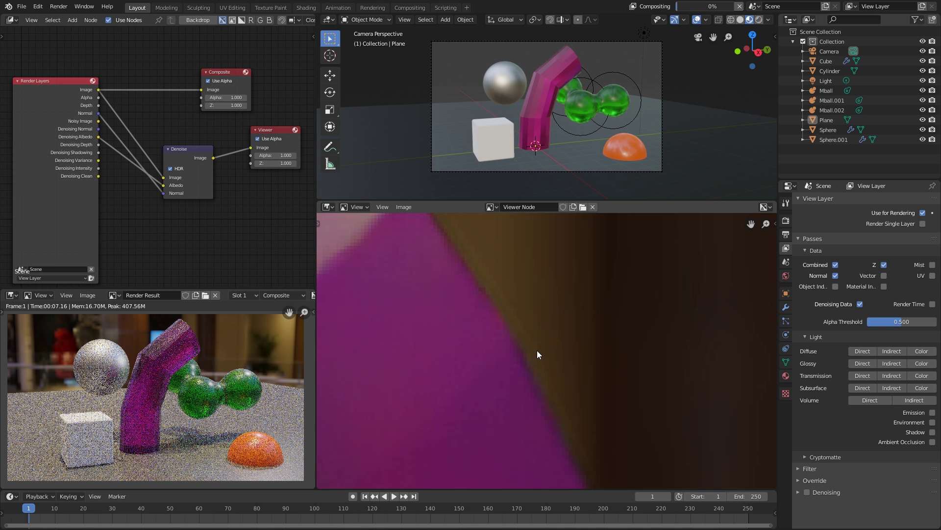
pyautogui.scroll(-5, 513, 346)
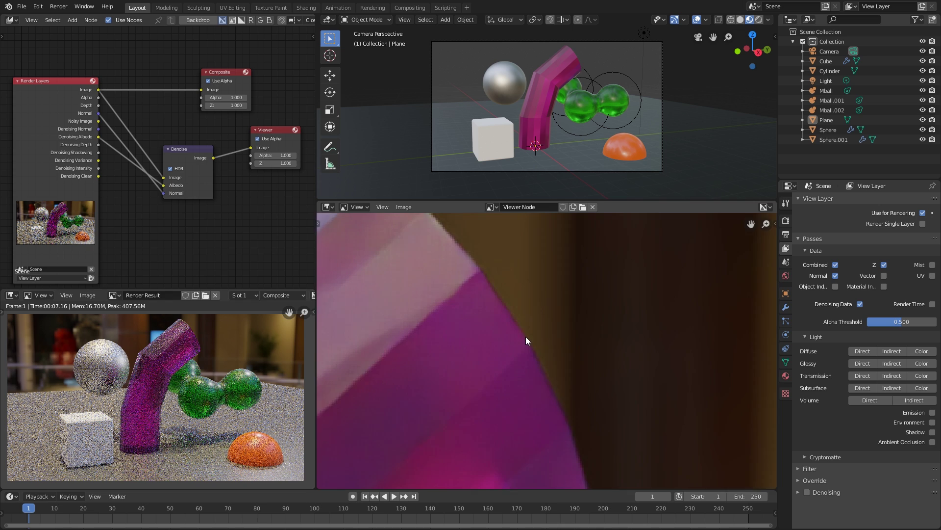
pyautogui.scroll(-5, 513, 369)
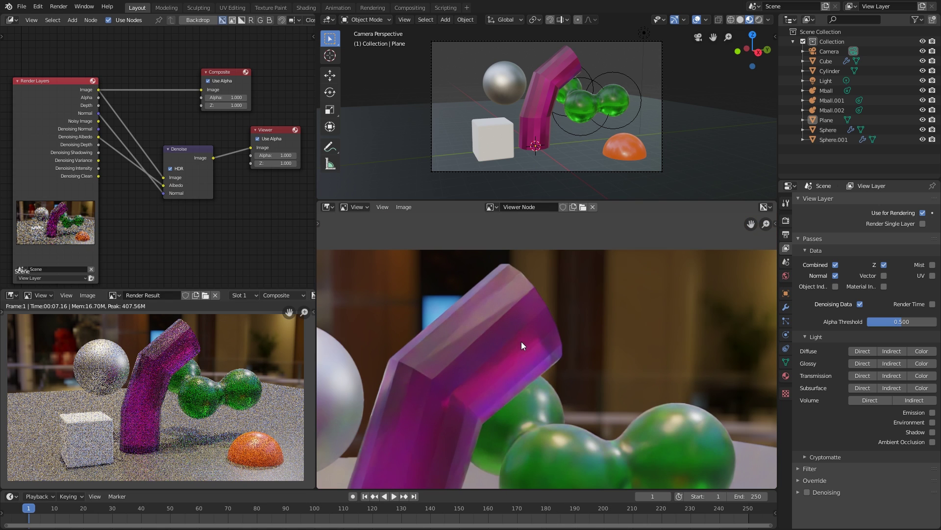
pyautogui.moveTo(523, 353); pyautogui.dragTo(611, 301, button='middle')
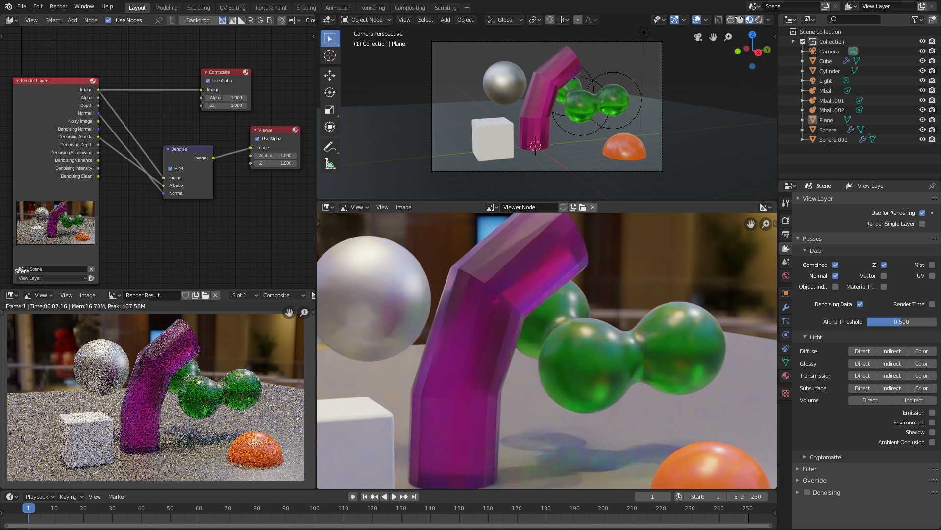
pyautogui.scroll(-1, 491, 318)
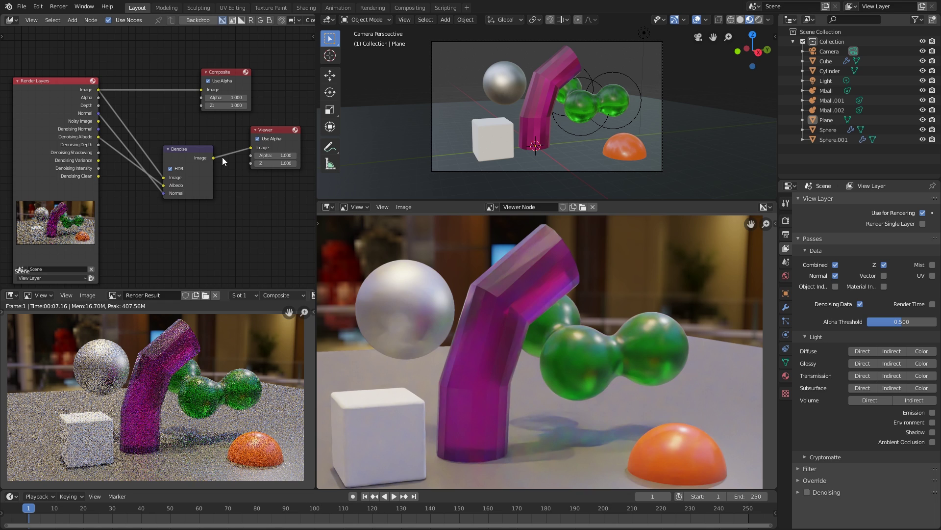
# Reposition the Viewer node, connect the Denoising Albedo pass to it, and examine the albedo of the tube and spheres
pyautogui.moveTo(279, 128); pyautogui.dragTo(285, 142)
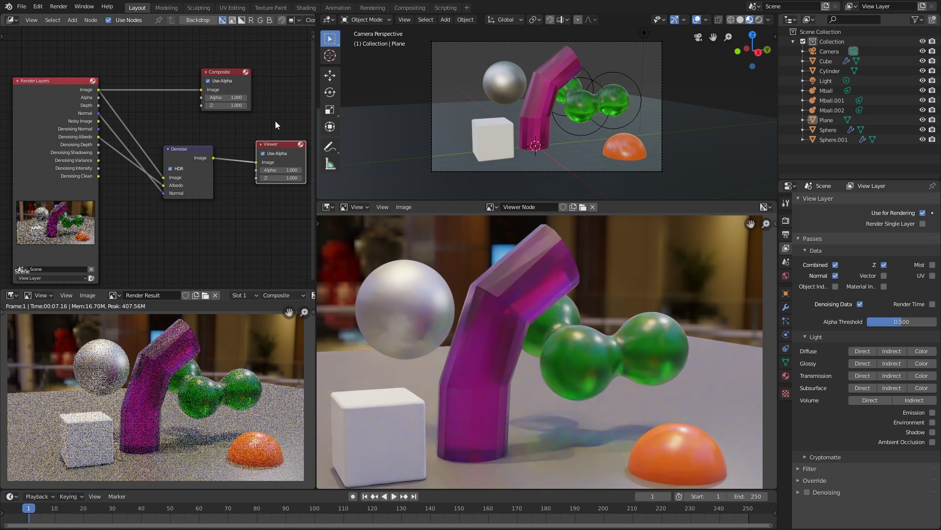
pyautogui.moveTo(275, 143); pyautogui.dragTo(272, 135)
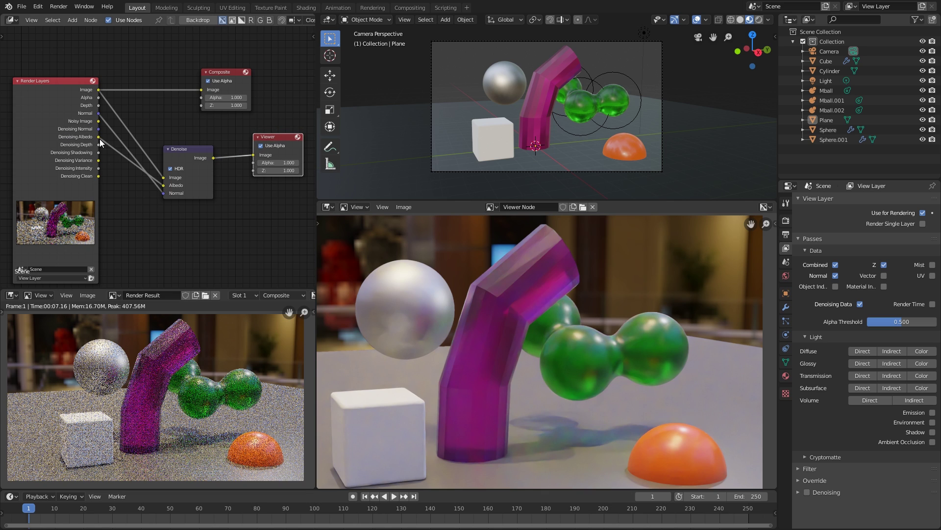
pyautogui.moveTo(98, 137); pyautogui.dragTo(253, 155)
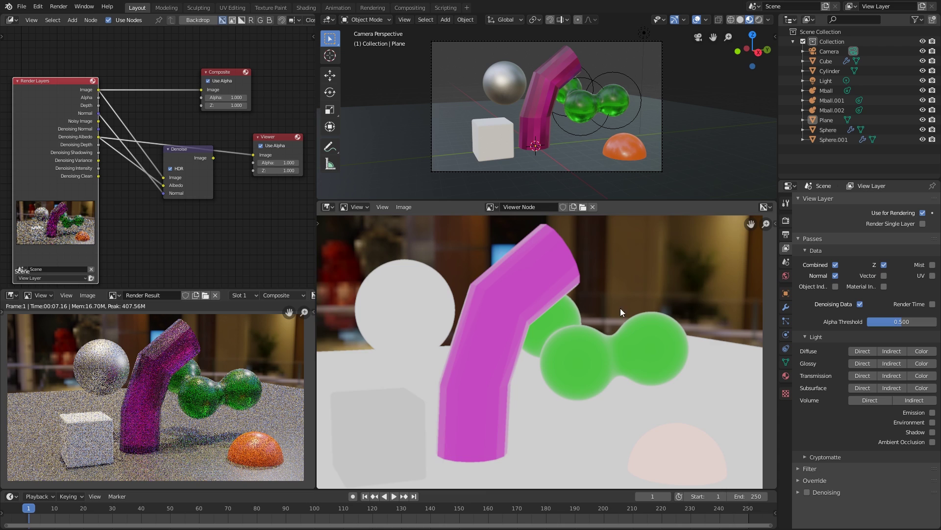
pyautogui.scroll(5, 577, 297)
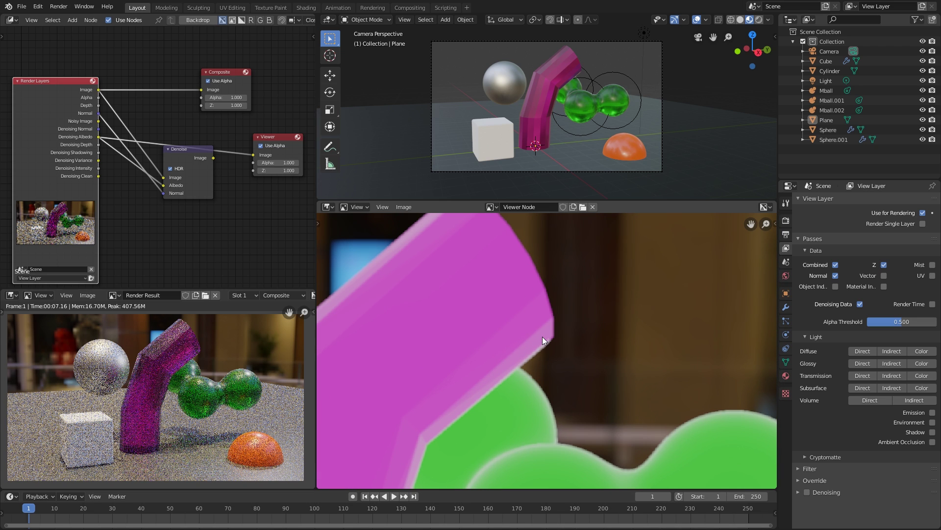
pyautogui.scroll(-2, 538, 325)
pyautogui.scroll(2, 573, 319)
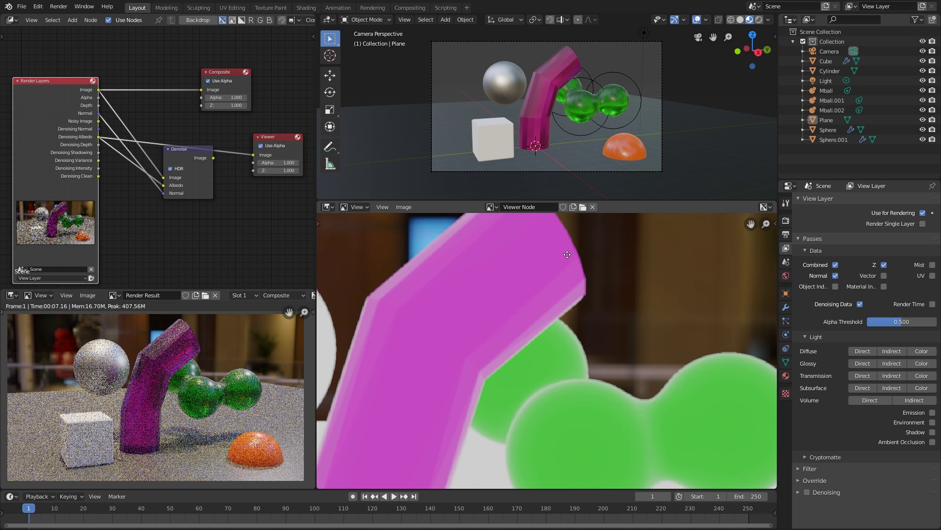
pyautogui.keyDown('ctrl'); pyautogui.hscroll(-5, 558, 317); pyautogui.keyUp('ctrl')
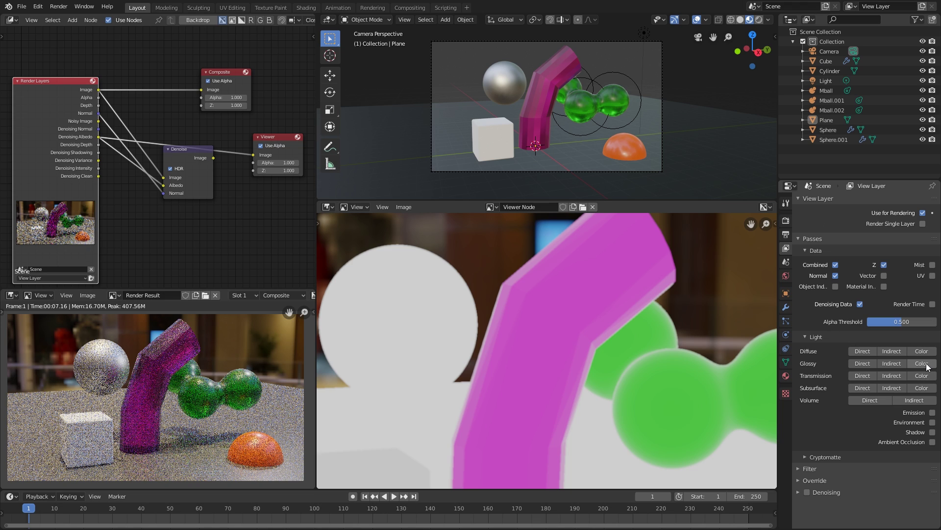
pyautogui.moveTo(755, 471); pyautogui.dragTo(662, 427, button='middle')
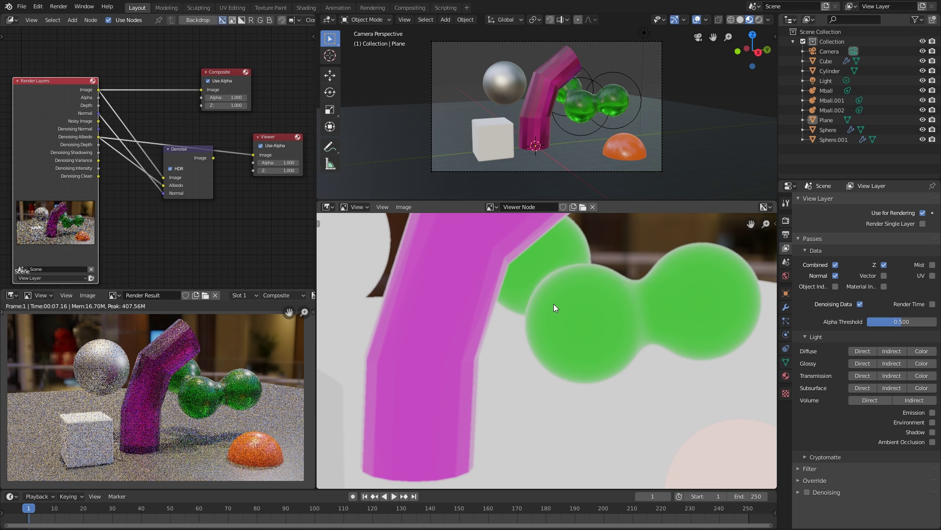
pyautogui.moveTo(573, 314); pyautogui.dragTo(595, 339, button='middle')
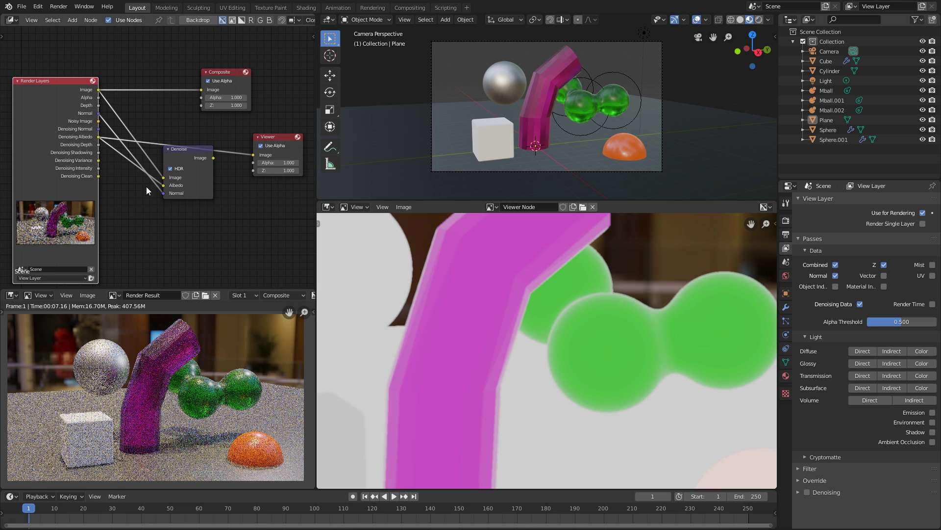
# Add a Mix node to the compositor and place it below the Denoise node
pyautogui.moveTo(146, 190); pyautogui.dragTo(152, 205, button='middle')
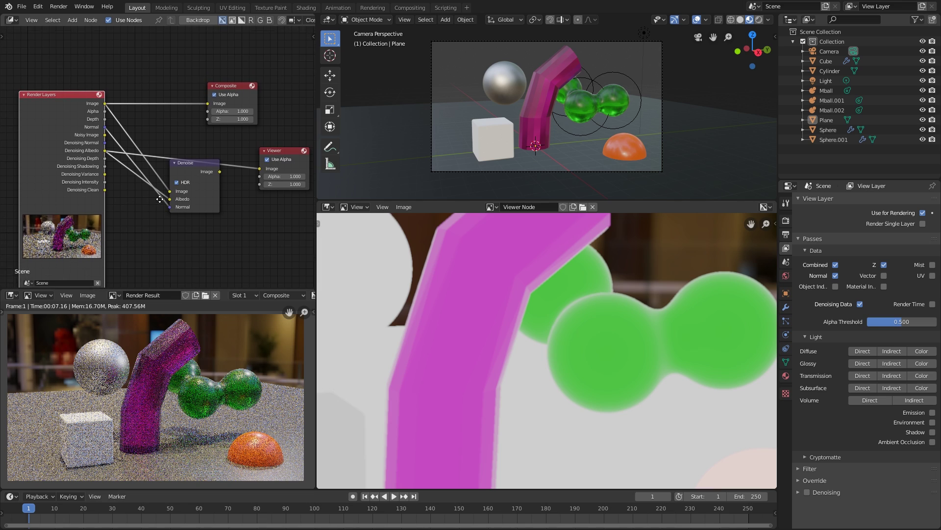
pyautogui.hotkey('shift', 'a')
pyautogui.click(189, 240)
pyautogui.write('mix')
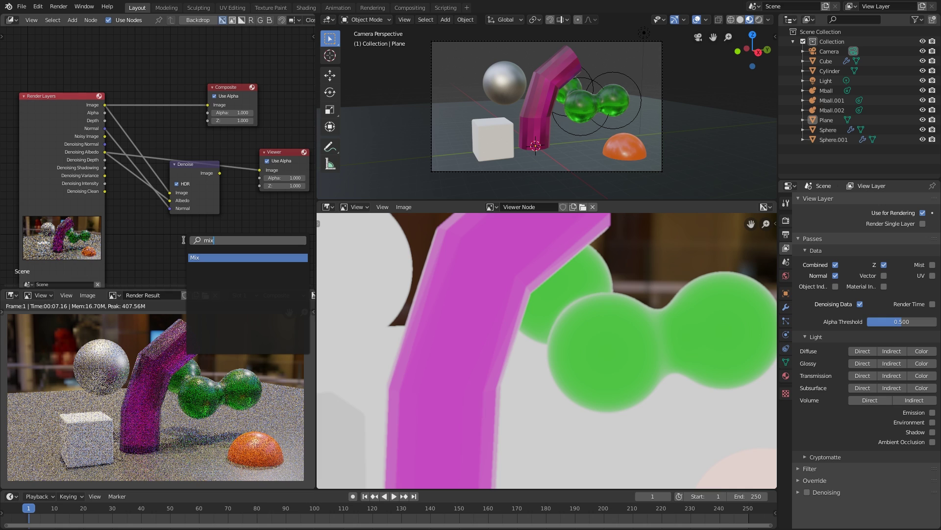
pyautogui.click(198, 257)
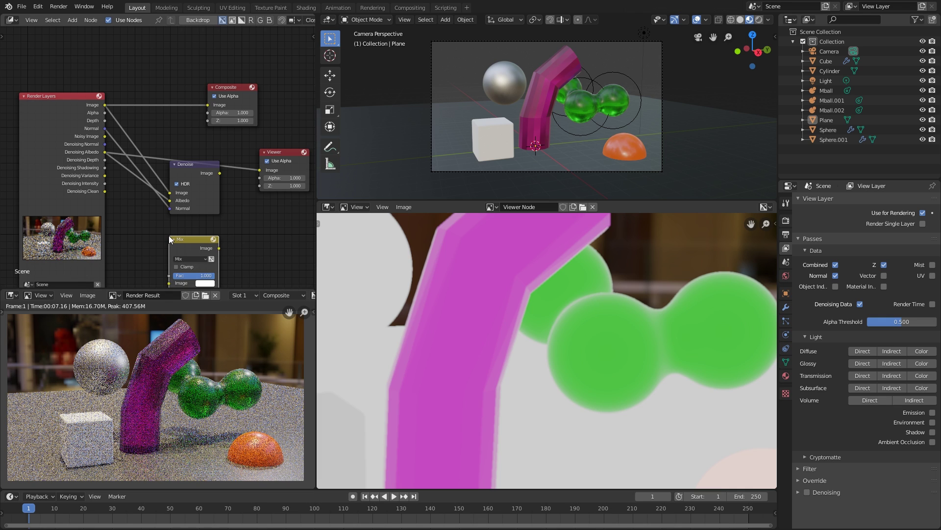
pyautogui.click(168, 235)
pyautogui.scroll(-1, 240, 246)
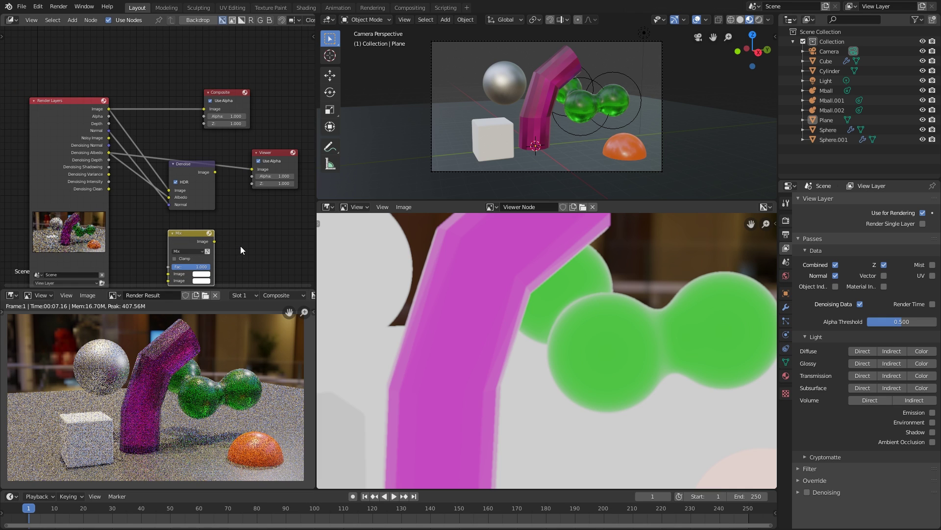
# Enable the Color light passes for Diffuse, Glossy and Transmission in the view layer
pyautogui.click(921, 351)
pyautogui.click(922, 363)
pyautogui.click(922, 375)
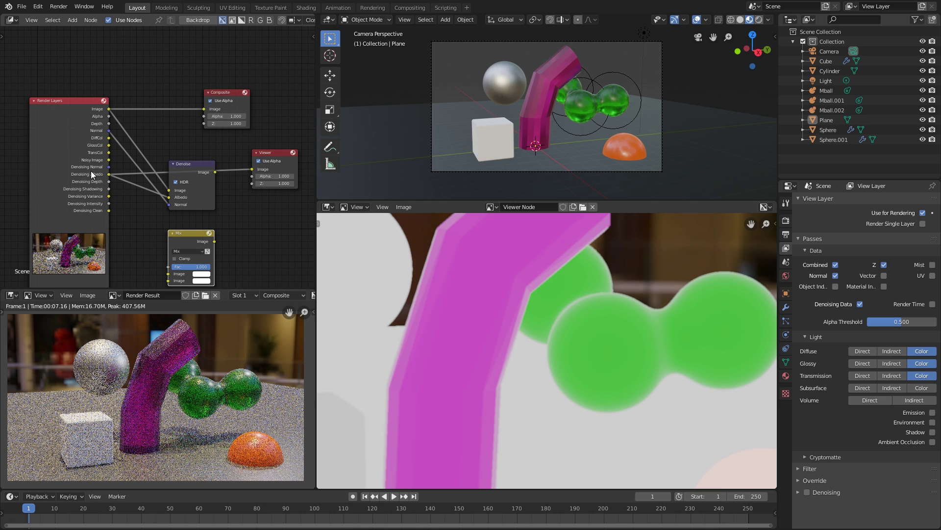
# Delete the Mix node from below the Denoise node
pyautogui.moveTo(201, 181); pyautogui.dragTo(181, 175, button='middle')
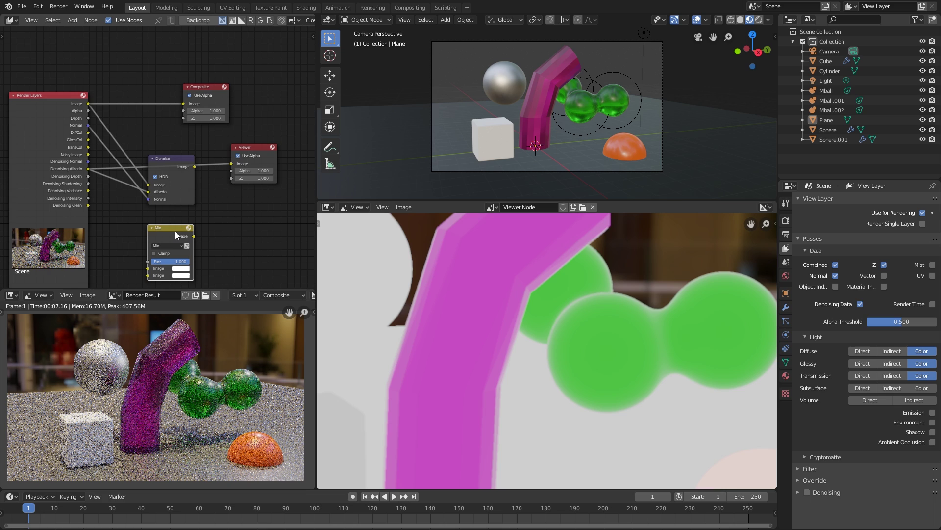
pyautogui.press('Delete')
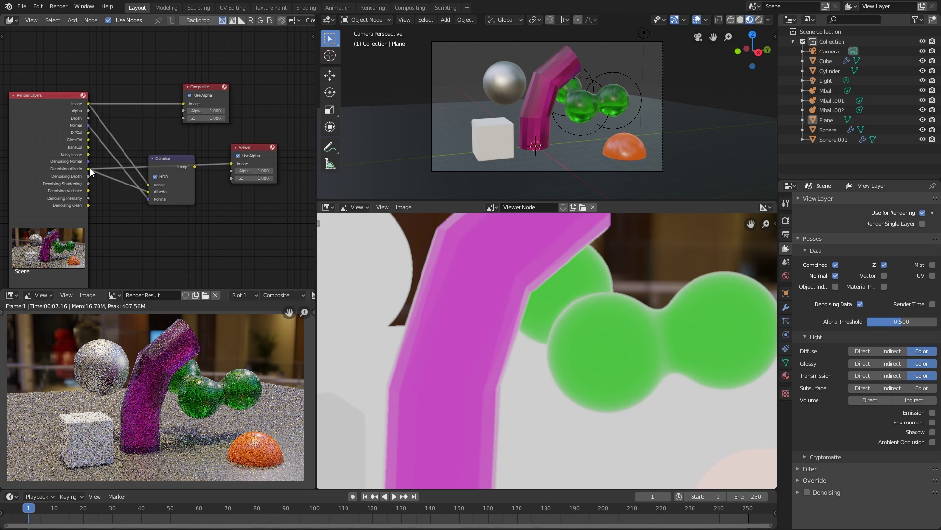
# Review the whole albedo image, reconnect the Denoise output to the Viewer node, and reposition the Denoise node between its neighbours
pyautogui.scroll(-5, 551, 327)
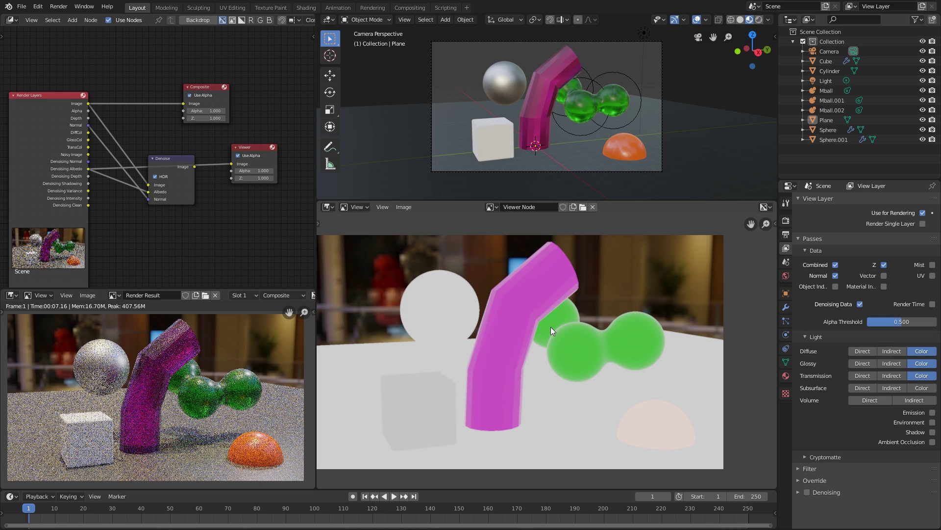
pyautogui.moveTo(534, 321); pyautogui.dragTo(539, 322, button='middle')
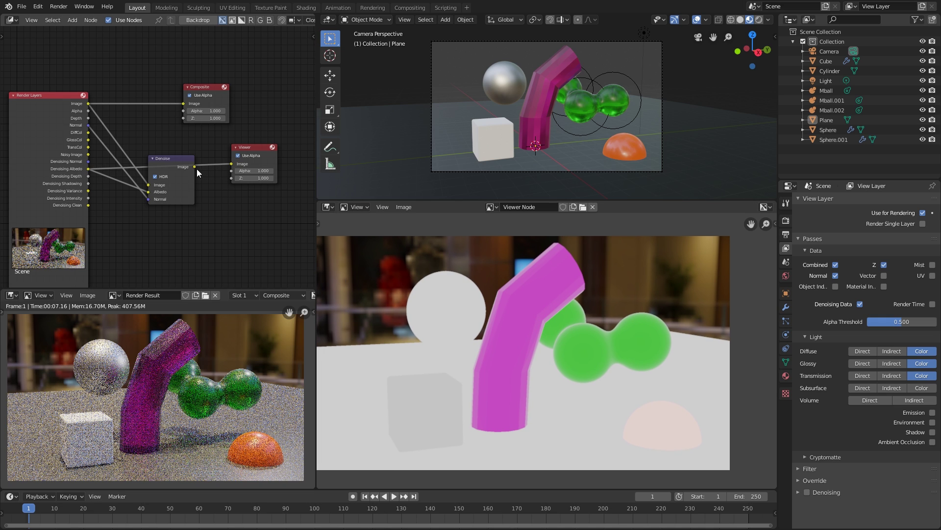
pyautogui.moveTo(182, 159); pyautogui.dragTo(233, 166)
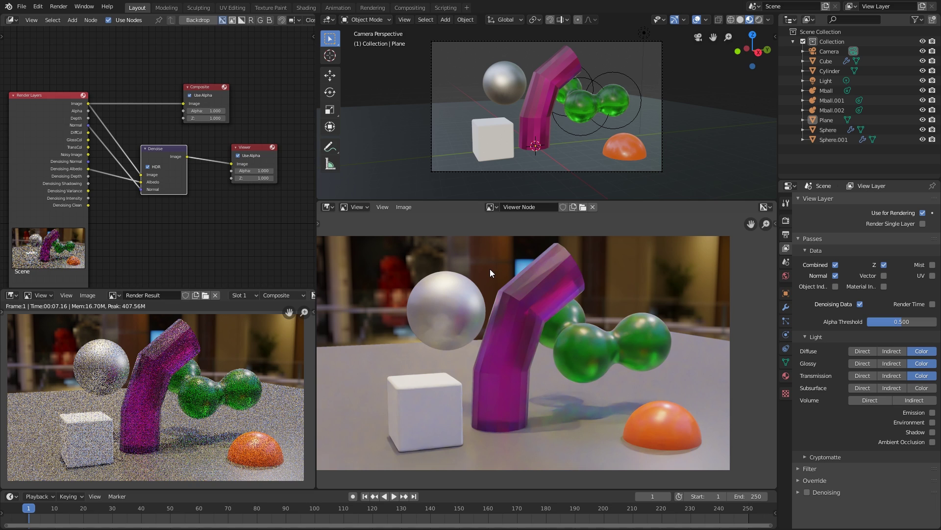
pyautogui.moveTo(157, 149); pyautogui.dragTo(178, 156)
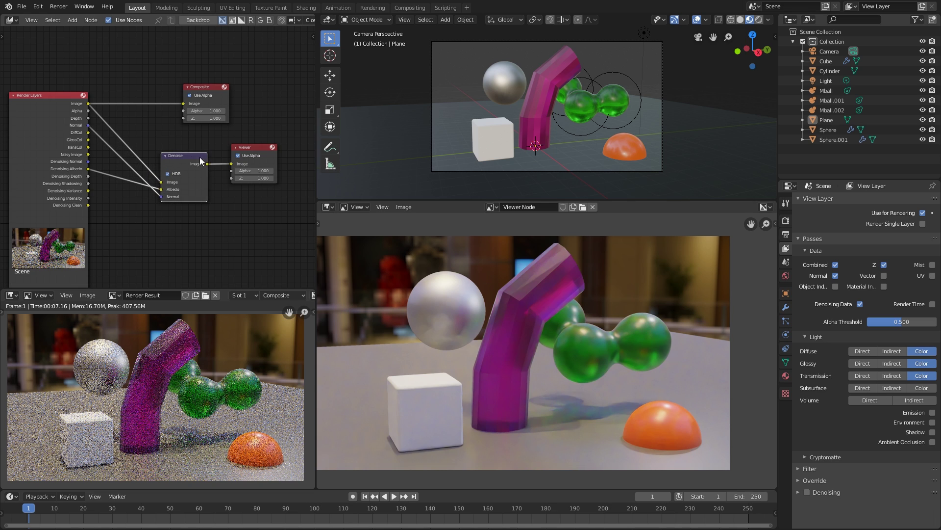
# Shift the Viewer node slightly and connect the Denoising Albedo pass to its Image input
pyautogui.moveTo(250, 147); pyautogui.dragTo(254, 145)
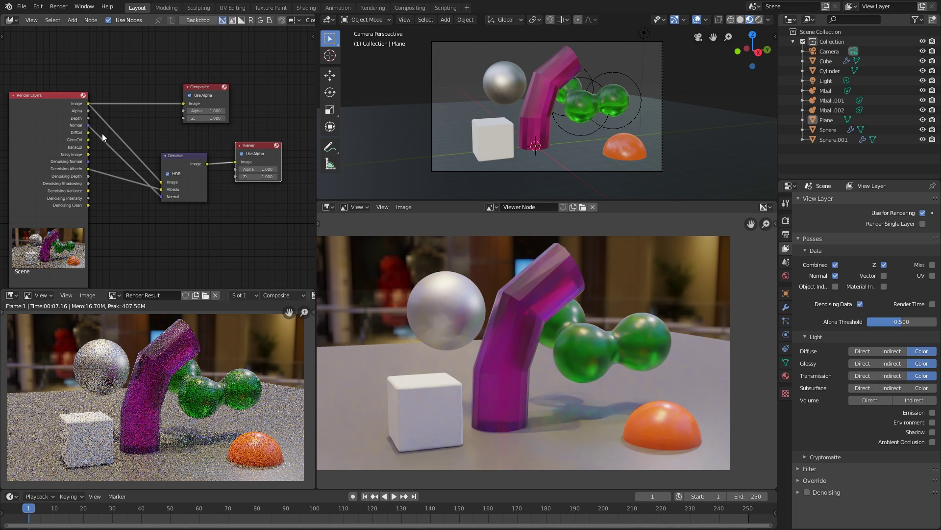
pyautogui.moveTo(88, 169); pyautogui.dragTo(236, 162)
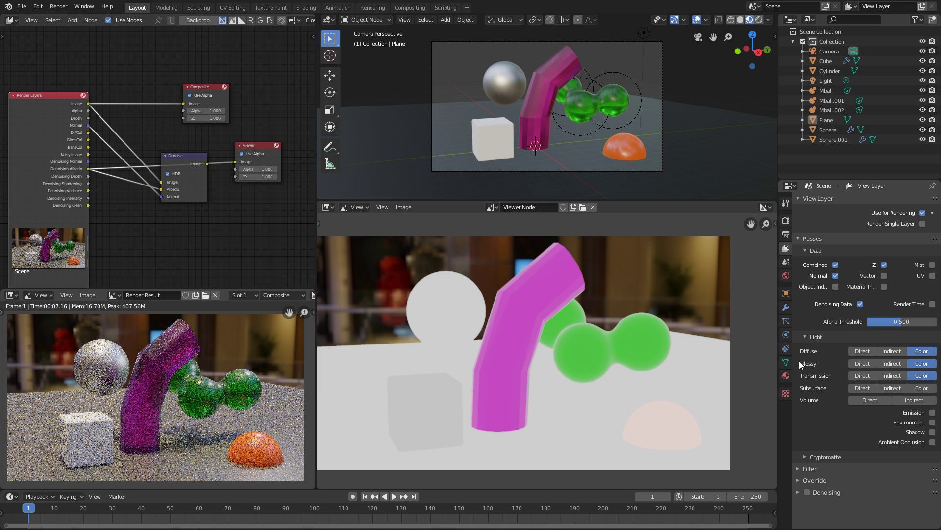
# Toggle the Environment pass on and back off, and route the Denoise node's output to the Viewer node
pyautogui.click(932, 423)
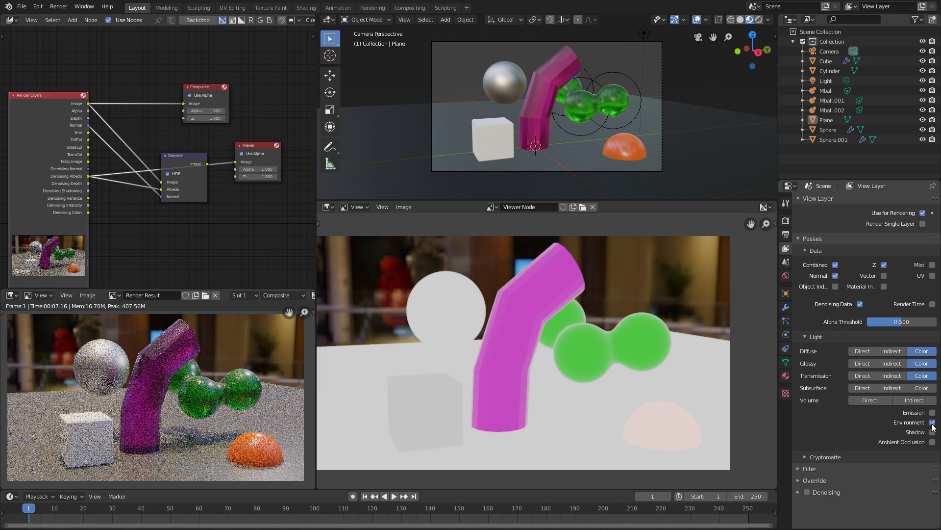
pyautogui.click(933, 423)
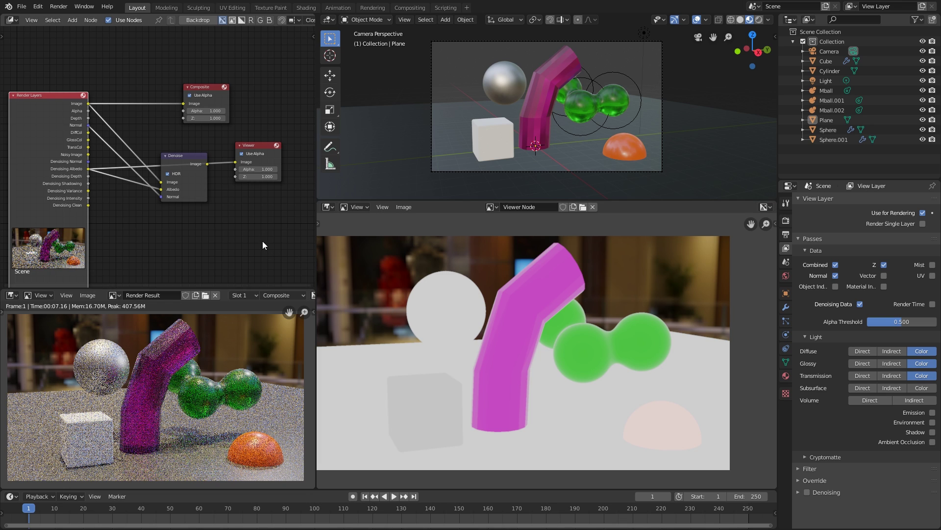
pyautogui.keyDown('ctrl'); pyautogui.keyDown('shift'); pyautogui.click(205, 165); pyautogui.keyUp('shift'); pyautogui.keyUp('ctrl')
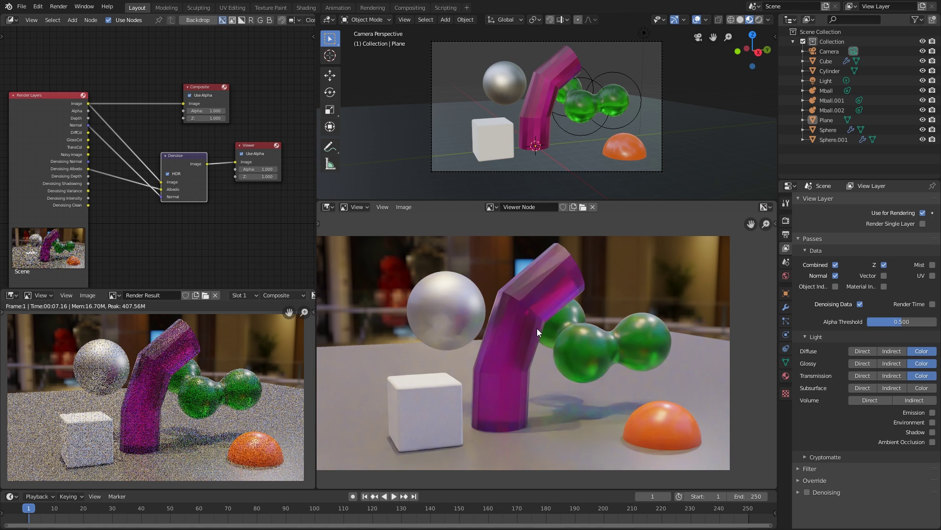
# Set the Cycles render samples to 16 and render the image again
pyautogui.click(785, 238)
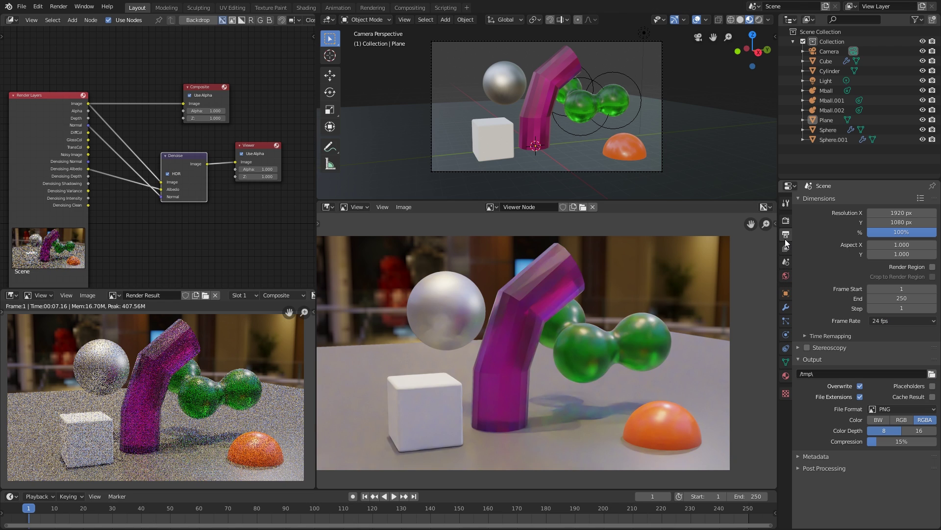
pyautogui.click(786, 221)
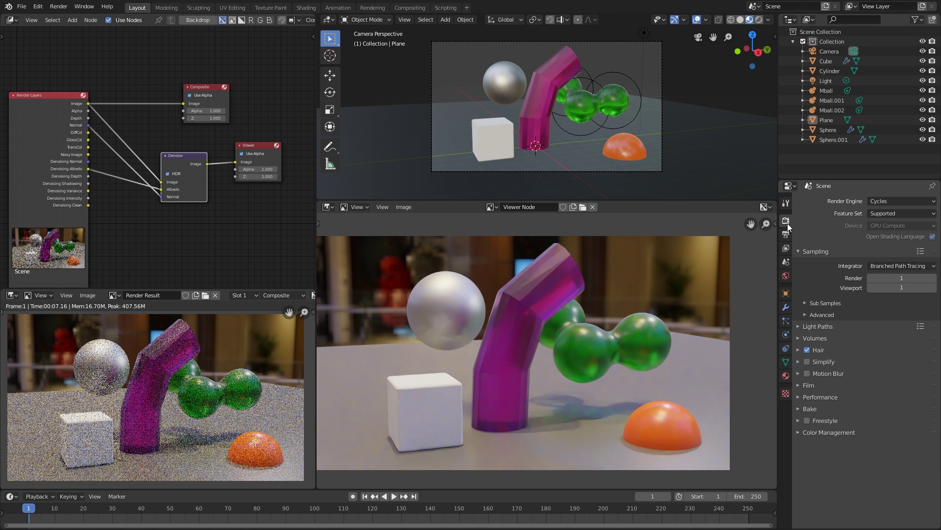
pyautogui.click(883, 278)
pyautogui.write('16')
pyautogui.press('Return')
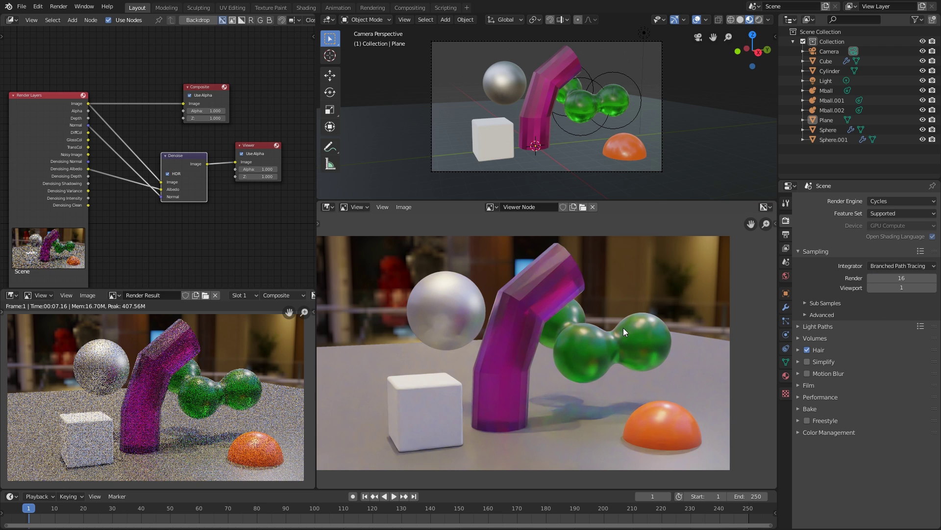
pyautogui.moveTo(623, 328); pyautogui.dragTo(648, 324, button='middle')
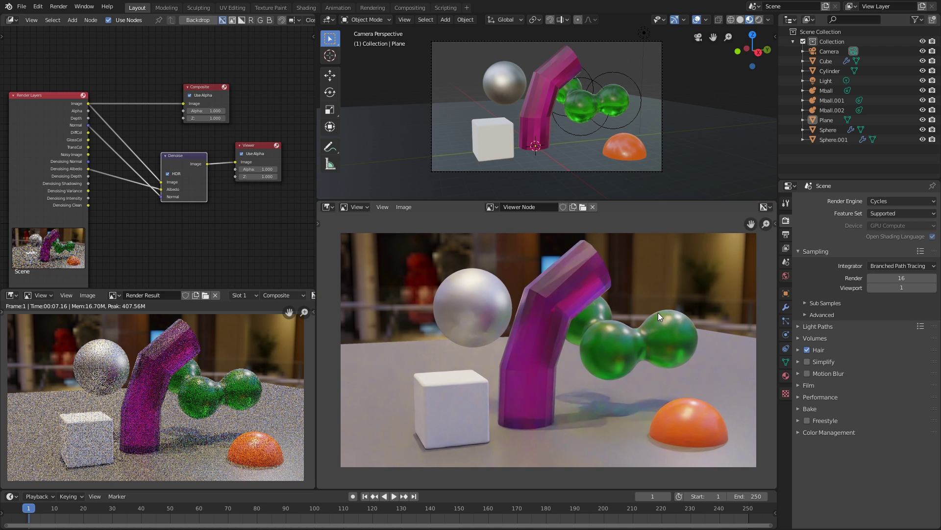
pyautogui.press('F12')
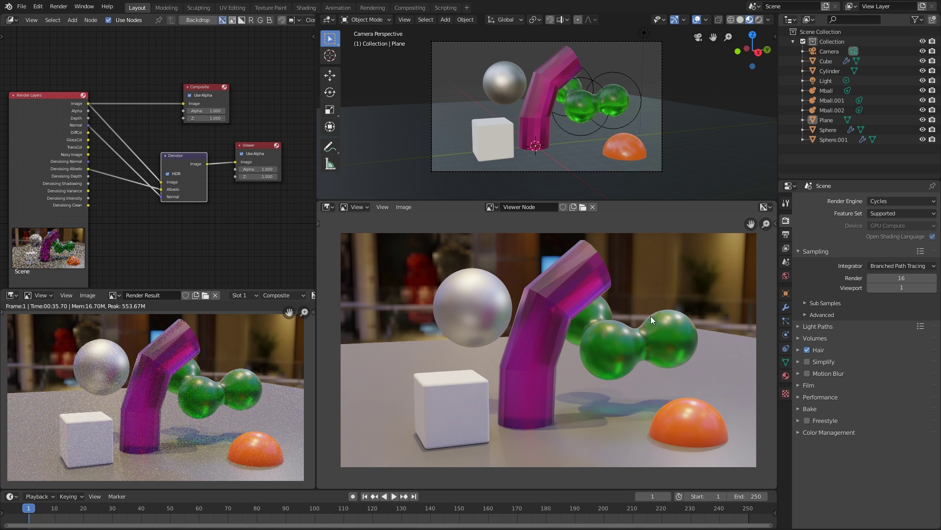
# Inspect the denoised 16-sample image up close, including the purple cylinder, the green metaballs and their shadows on the plane
pyautogui.moveTo(644, 318); pyautogui.dragTo(660, 324, button='middle')
pyautogui.scroll(1, 611, 305)
pyautogui.scroll(1, 617, 318)
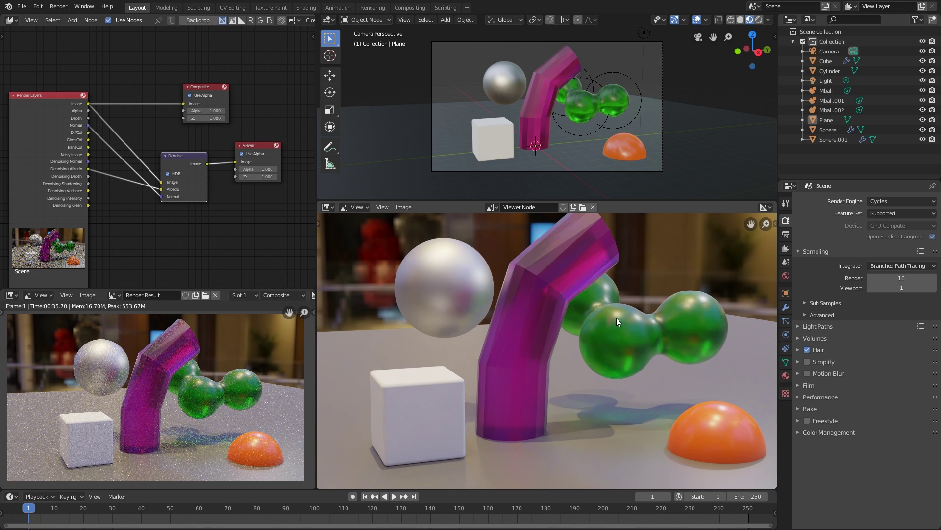
pyautogui.scroll(1, 628, 299)
pyautogui.scroll(-1, 628, 299)
pyautogui.scroll(1, 619, 305)
pyautogui.moveTo(619, 305); pyautogui.dragTo(584, 343, button='middle')
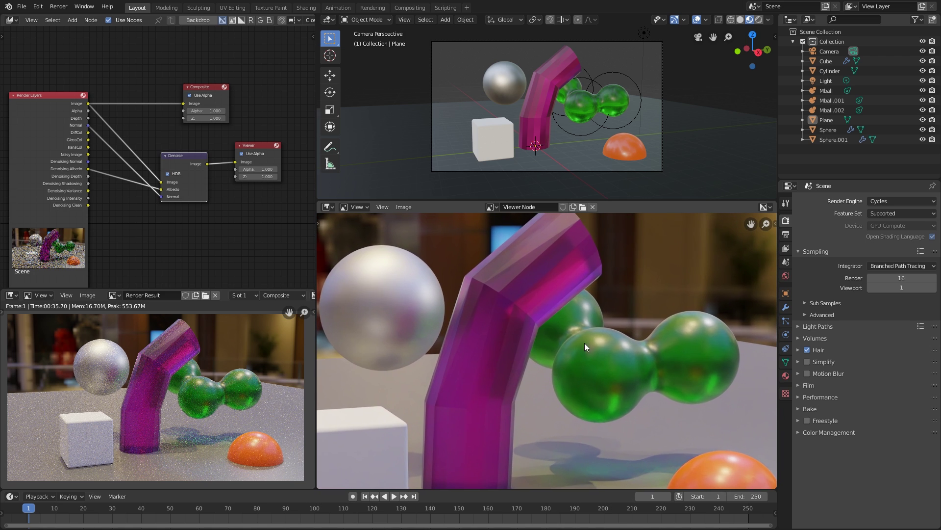
pyautogui.scroll(-1, 526, 363)
pyautogui.scroll(1, 464, 365)
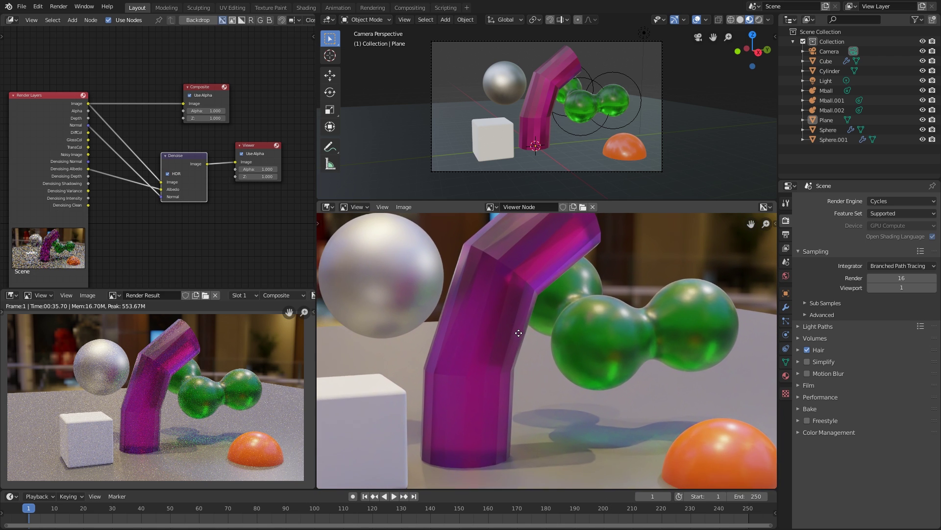
pyautogui.scroll(-1, 519, 300)
pyautogui.scroll(1, 498, 325)
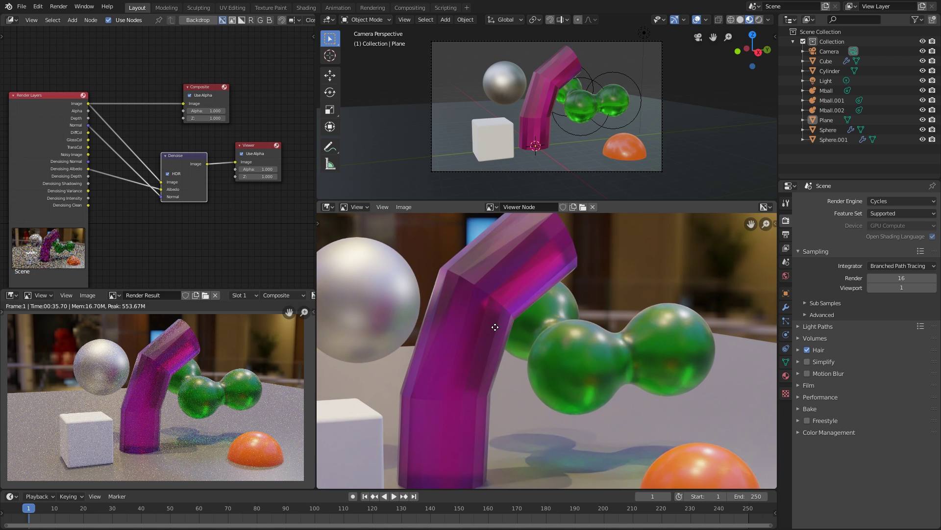
pyautogui.scroll(-1, 498, 325)
pyautogui.scroll(1, 534, 349)
pyautogui.scroll(-1, 578, 402)
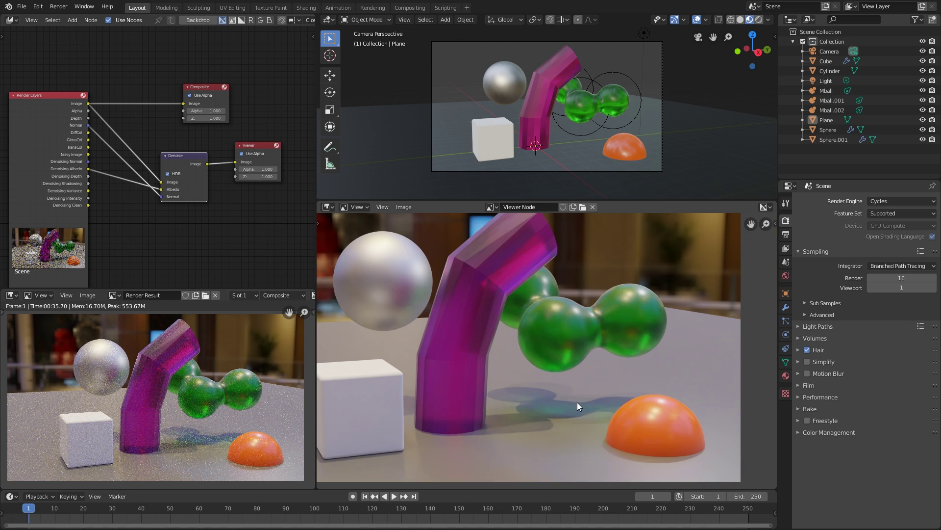
pyautogui.scroll(1, 691, 346)
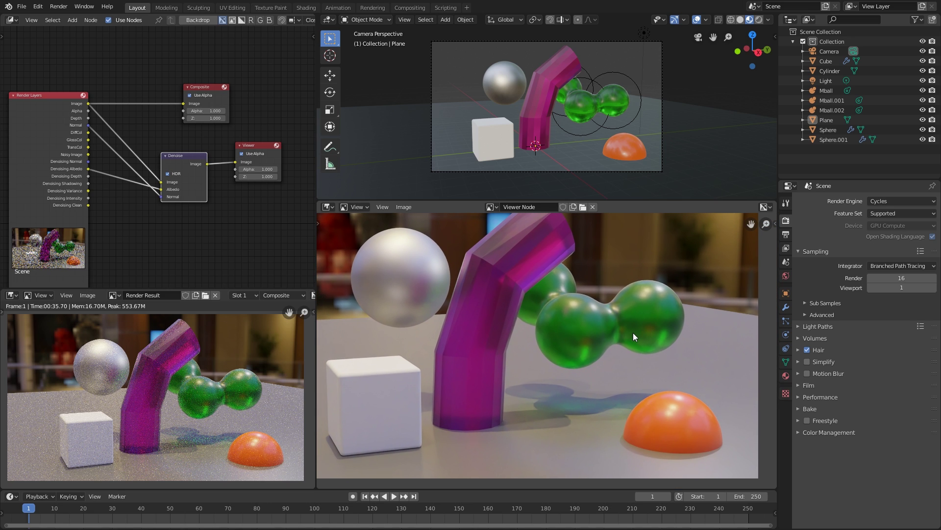
pyautogui.moveTo(633, 332); pyautogui.dragTo(634, 362, button='middle')
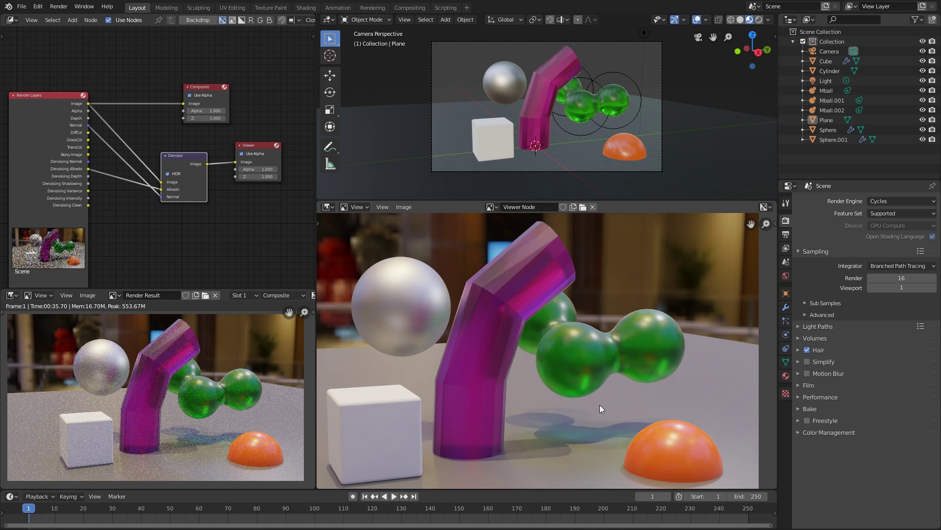
pyautogui.scroll(3, 618, 403)
pyautogui.moveTo(623, 404); pyautogui.dragTo(584, 344, button='middle')
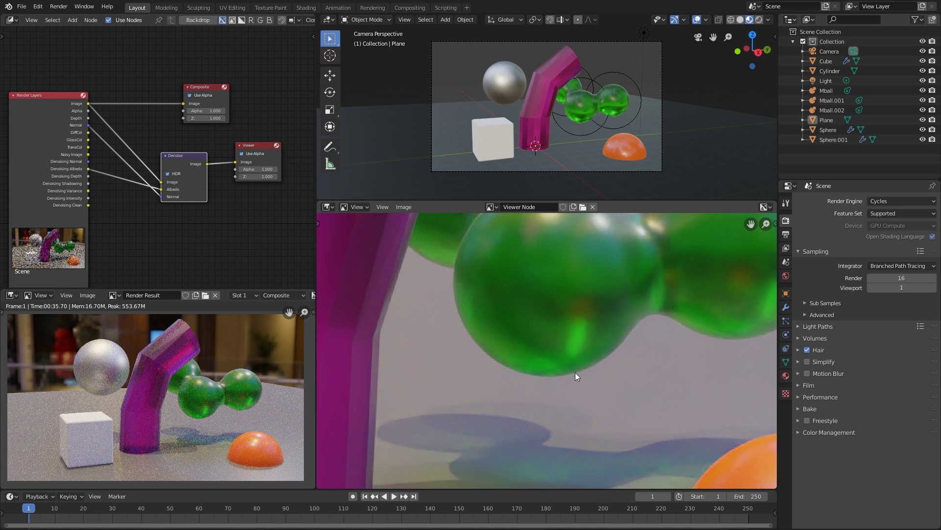
pyautogui.moveTo(666, 355); pyautogui.dragTo(666, 333, button='middle')
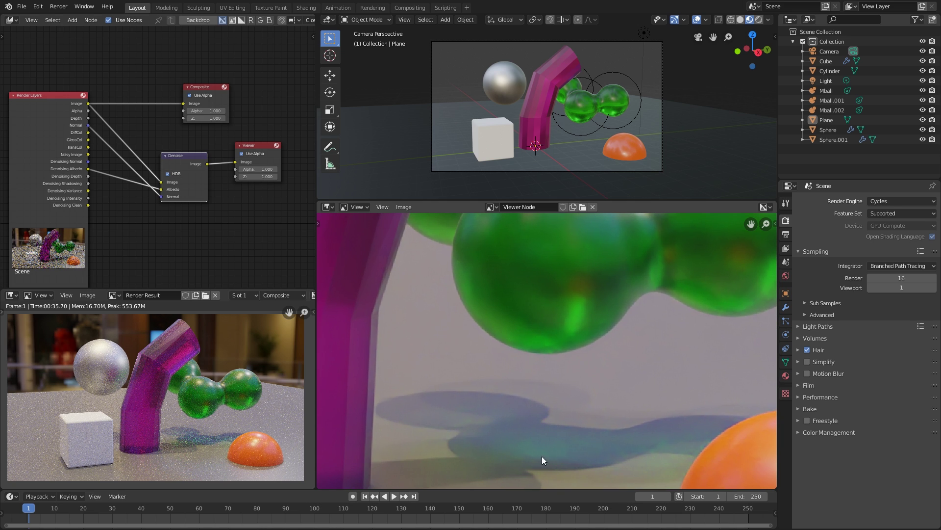
pyautogui.moveTo(613, 450); pyautogui.dragTo(624, 469, button='middle')
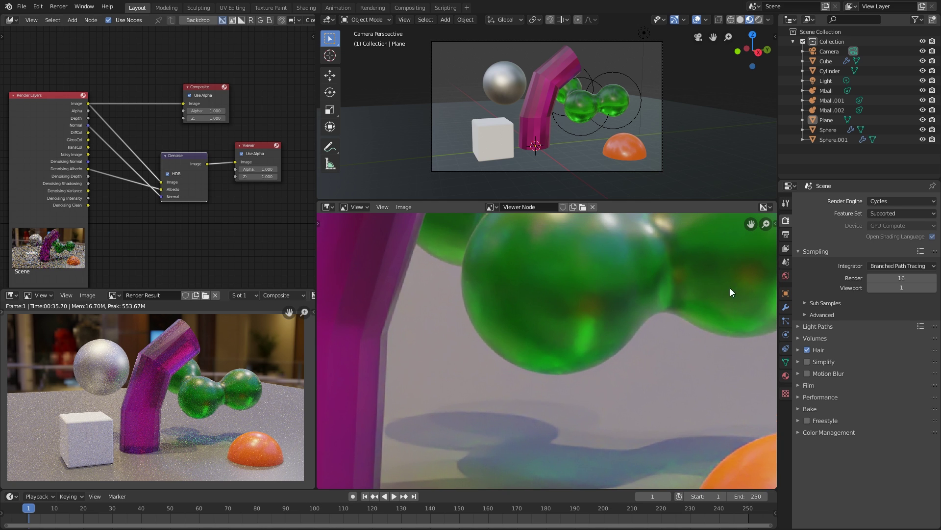
# Set the Cycles render samples to 32 and re-render the scene
pyautogui.click(901, 277)
pyautogui.write('32')
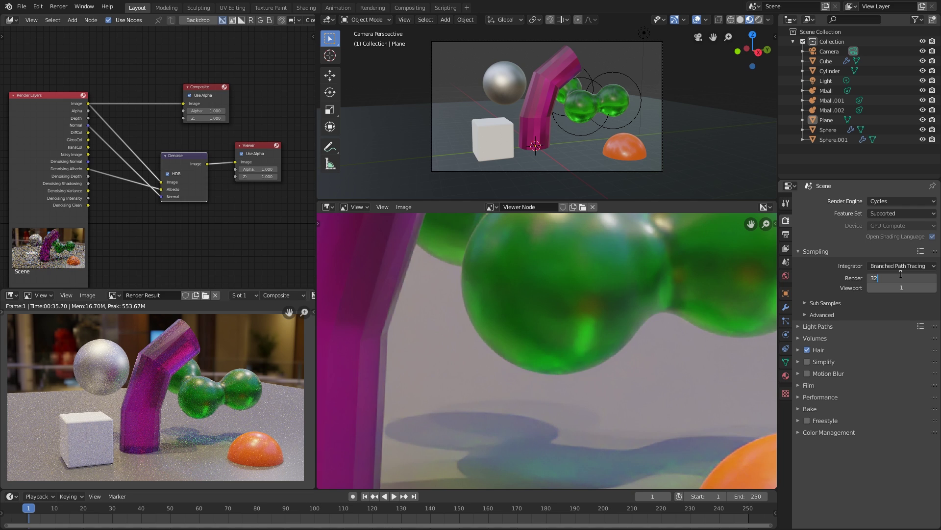
pyautogui.press('Return')
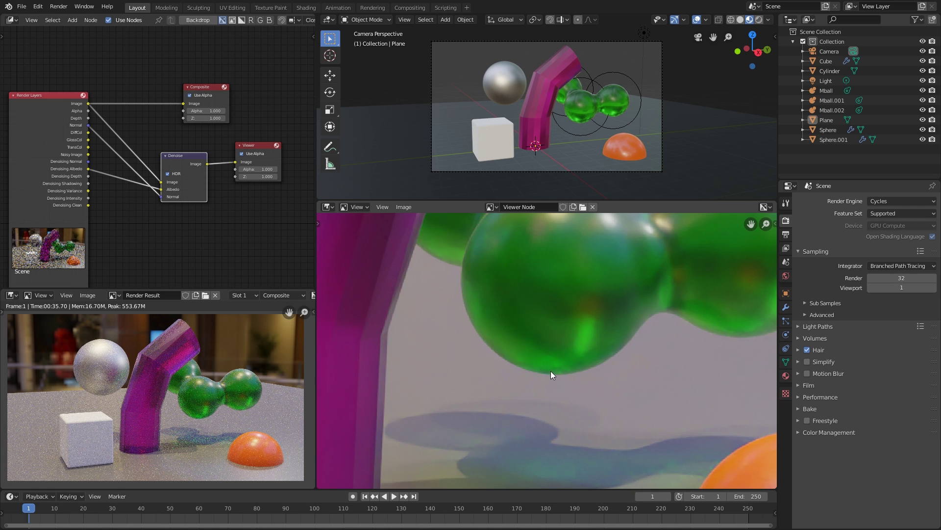
pyautogui.press('F12')
# Examine the denoised 32-sample image, checking the green metaballs closely and reviewing the whole frame
pyautogui.scroll(-2, 605, 343)
pyautogui.scroll(2, 581, 366)
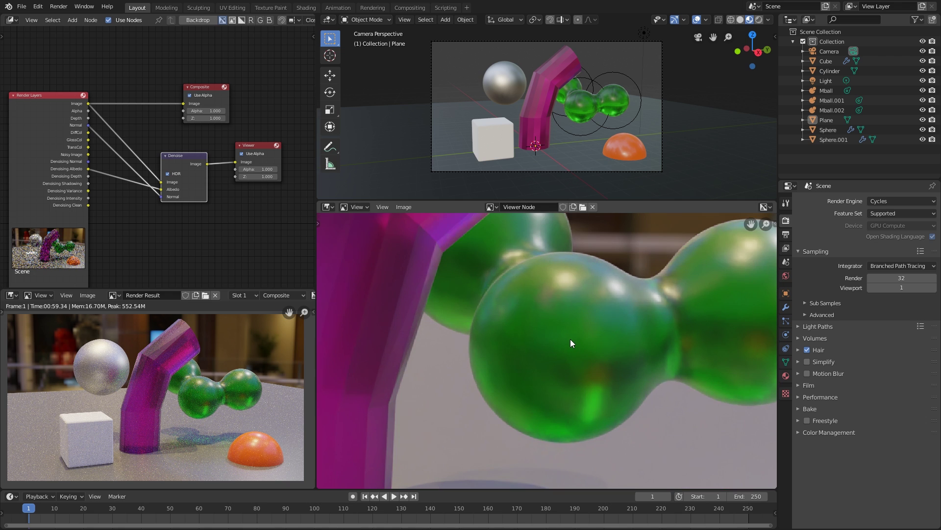
pyautogui.scroll(2, 570, 339)
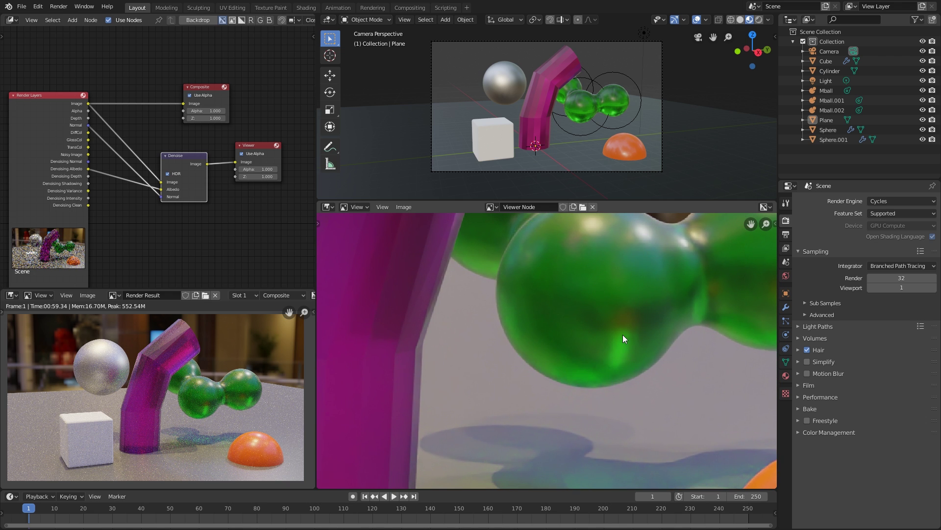
pyautogui.scroll(-5, 583, 324)
pyautogui.scroll(3, 568, 302)
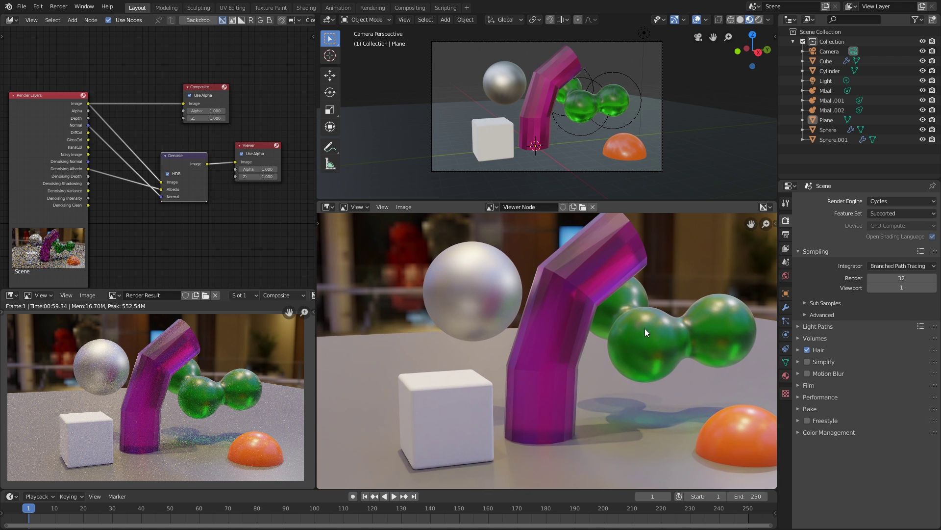
pyautogui.moveTo(645, 328); pyautogui.dragTo(613, 328, button='middle')
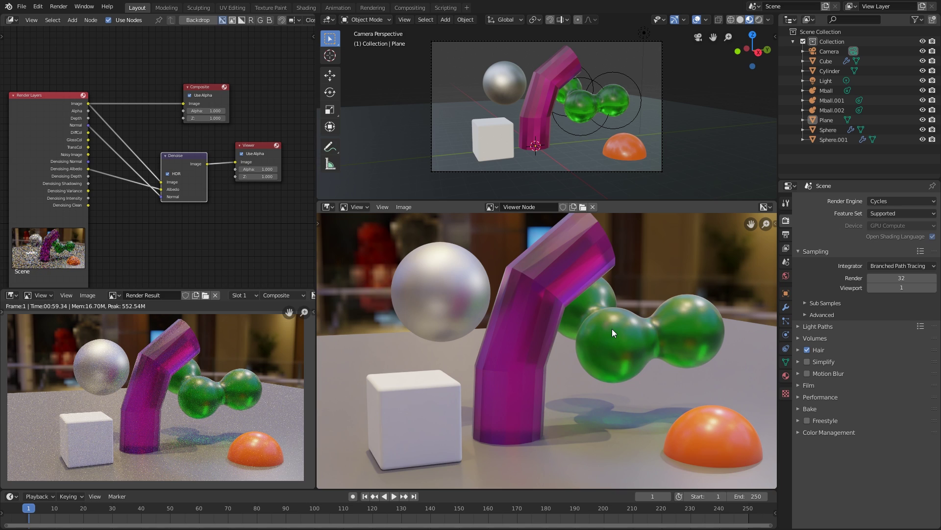
pyautogui.moveTo(616, 341); pyautogui.dragTo(601, 343, button='middle')
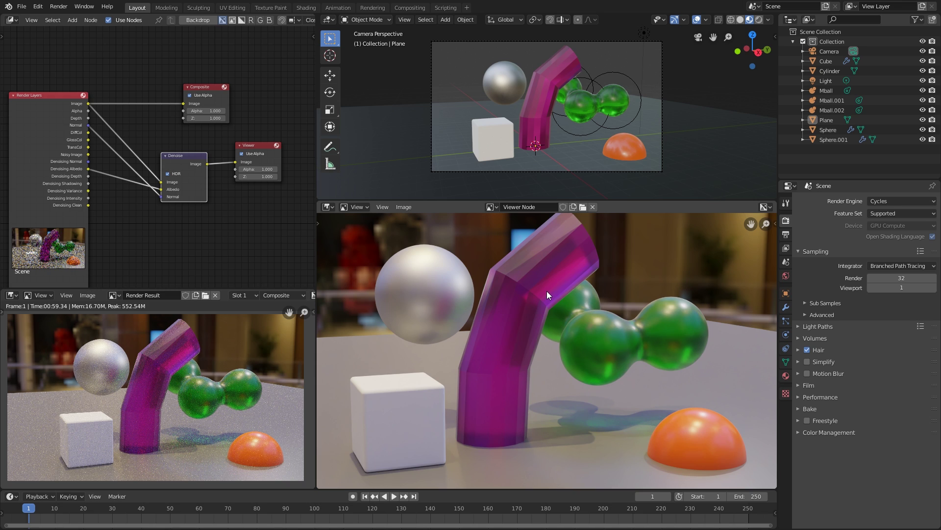
pyautogui.moveTo(545, 272); pyautogui.dragTo(575, 275, button='middle')
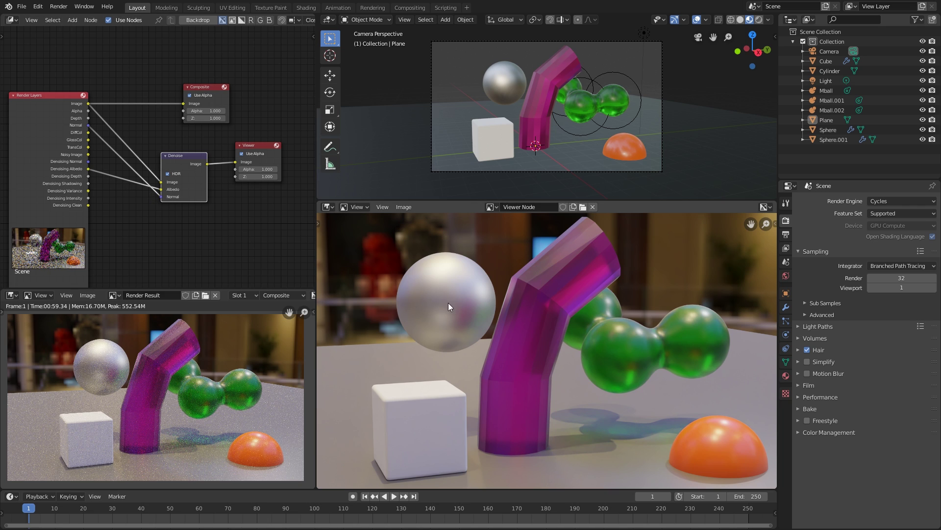
pyautogui.scroll(-1, 499, 334)
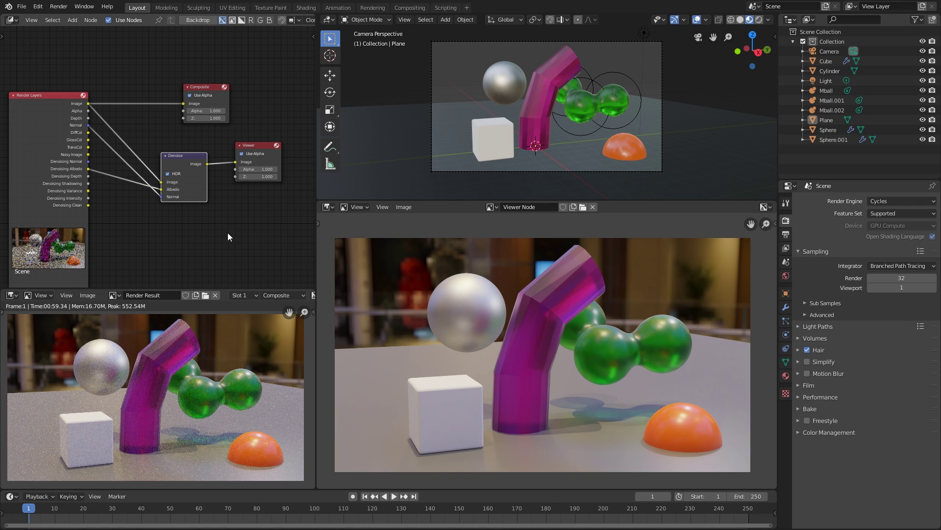
# Move the Viewer and Denoise nodes slightly farther from the Render Layers node and show the view layer's pass settings
pyautogui.moveTo(248, 147); pyautogui.dragTo(260, 153)
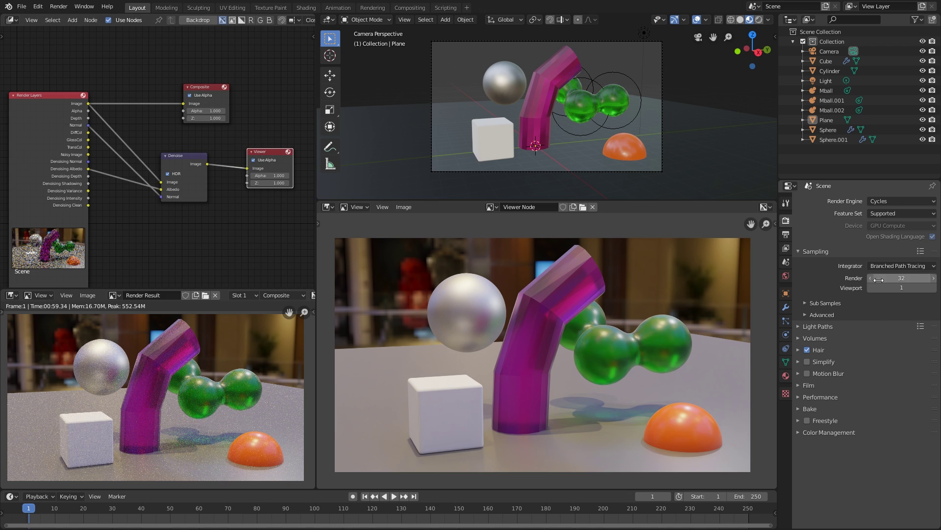
pyautogui.click(786, 248)
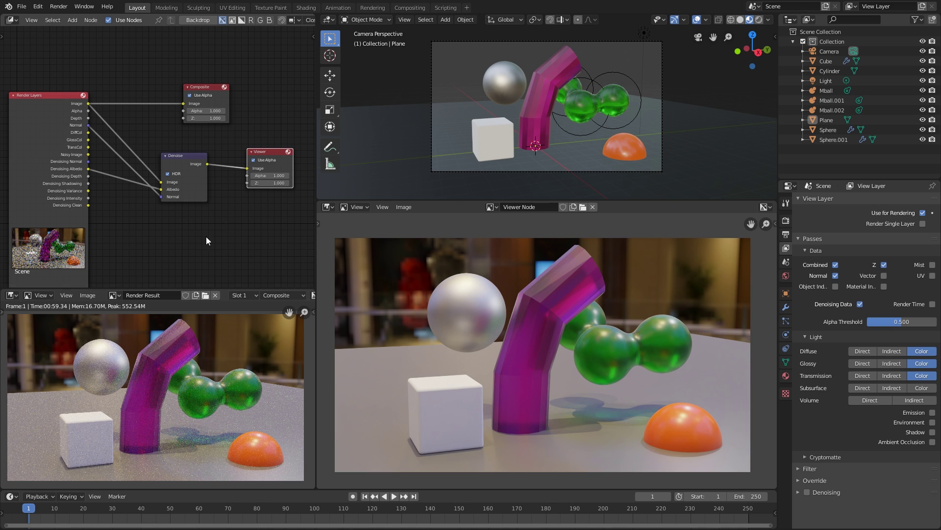
pyautogui.moveTo(178, 166); pyautogui.dragTo(191, 166)
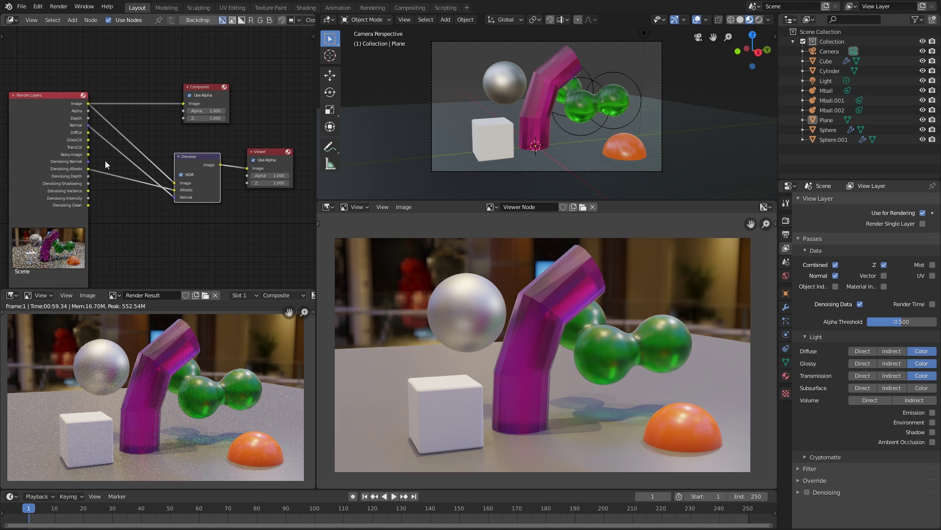